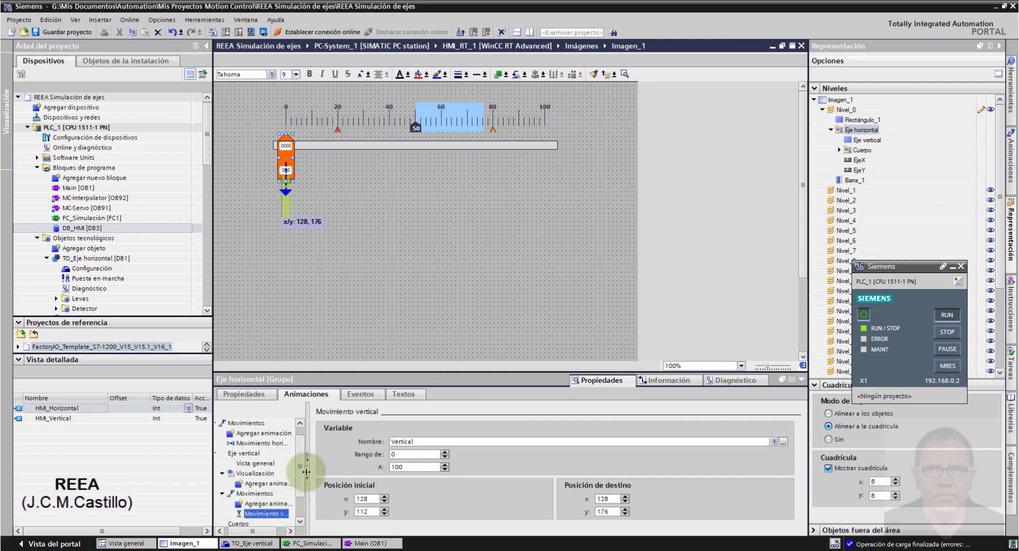
- Assign the HMI_Vertical tag to the Eje horizontal group's vertical movement animation and start the HMI runtime simulation
drag(64, 418, 427, 447)
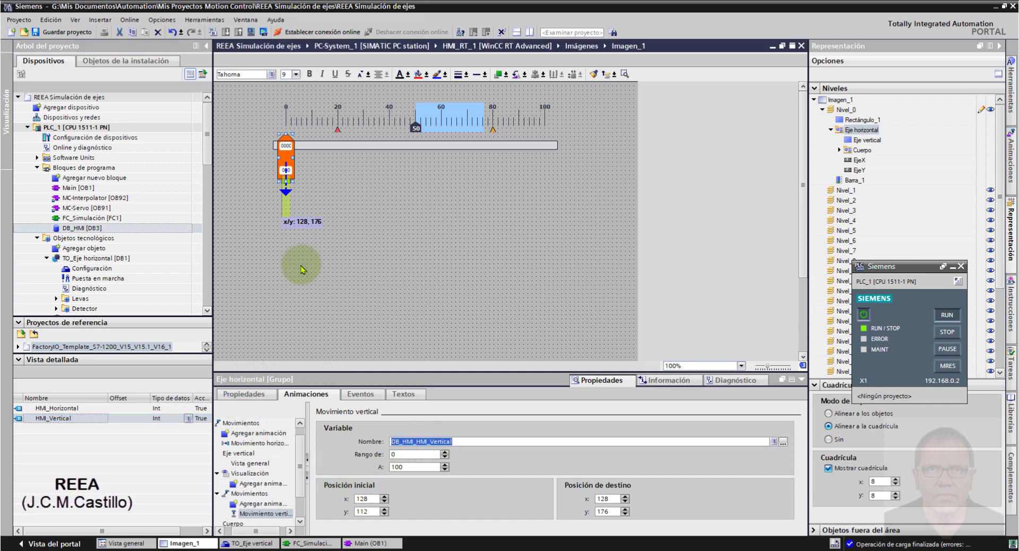
click(264, 32)
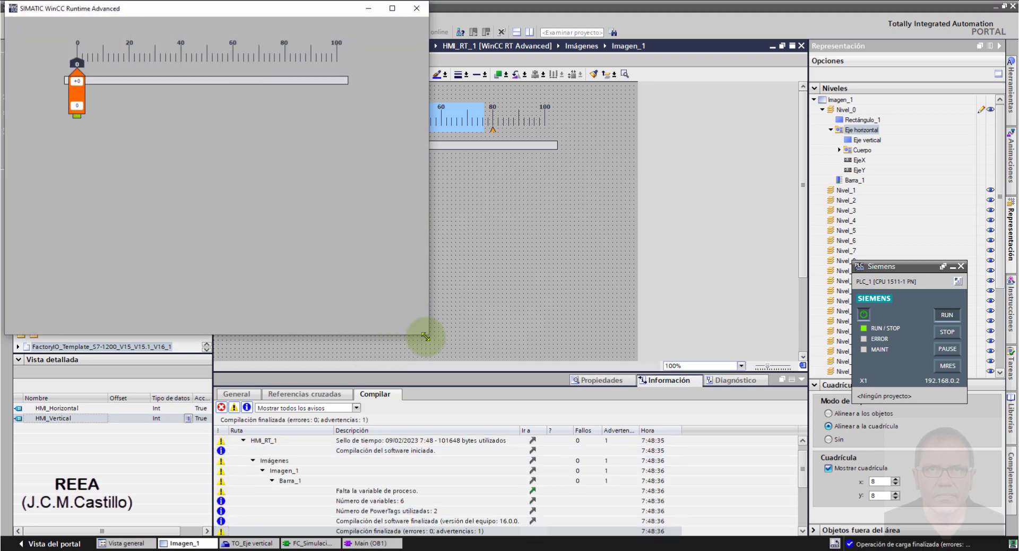
- Resize the runtime window, move it clear of the Imagen_1 drawing, and move the PLC simulator panel lower
drag(427, 335, 371, 331)
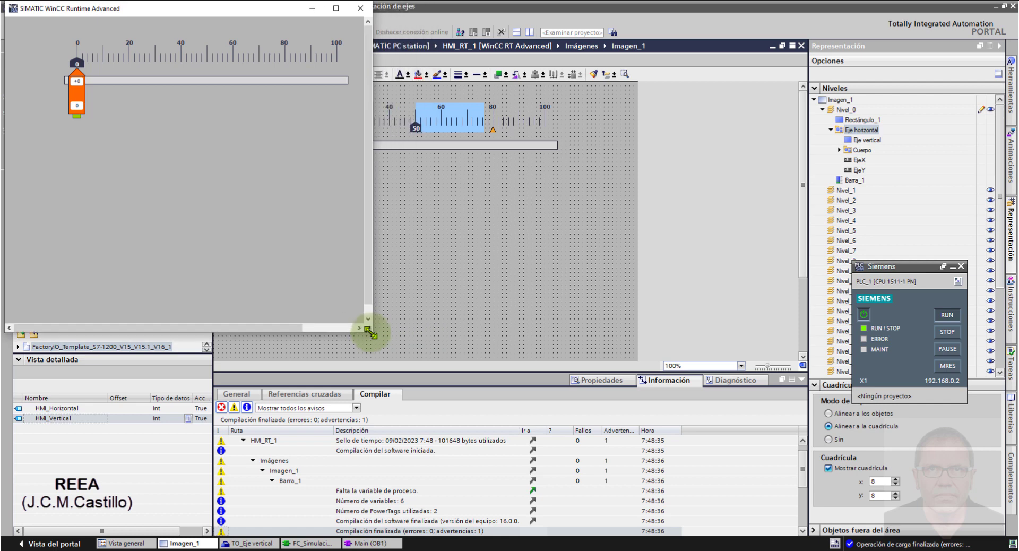
drag(223, 15, 928, 5)
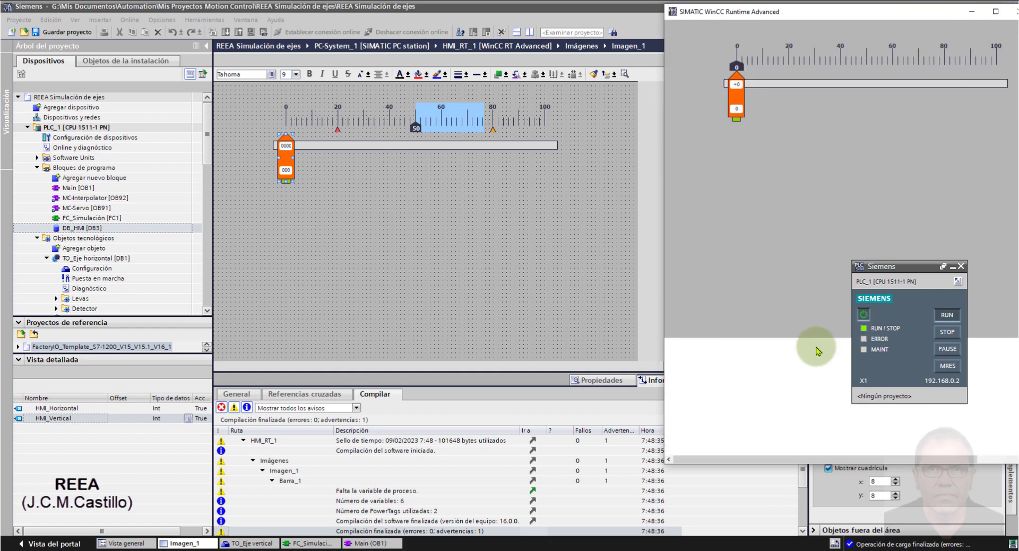
drag(791, 465, 791, 528)
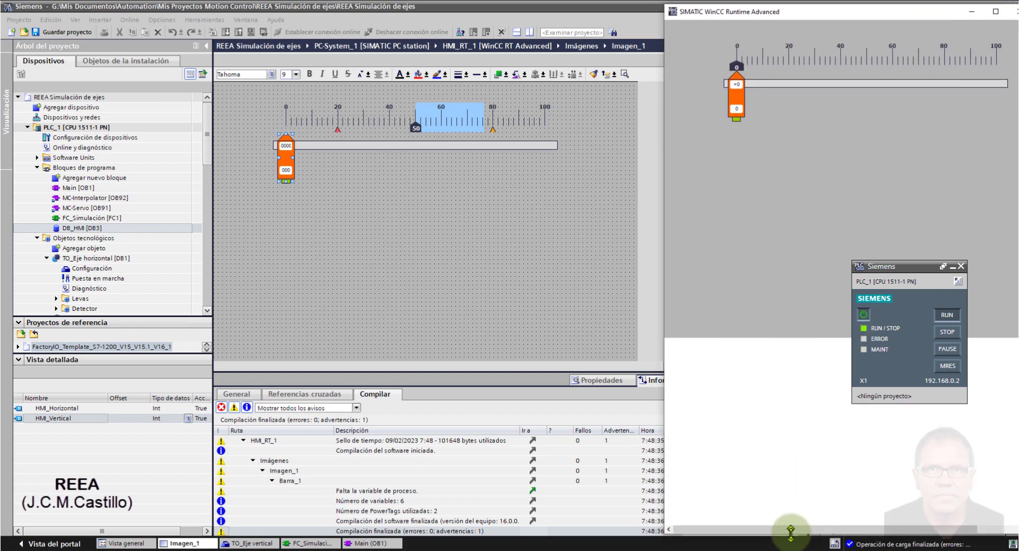
drag(918, 268, 927, 380)
click(610, 19)
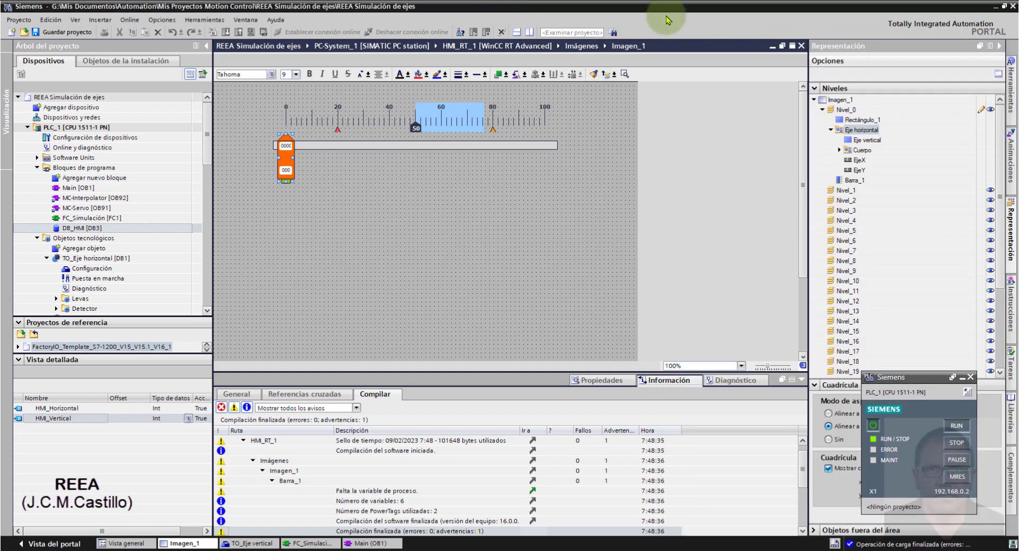
- Tile the engineering and HMI runtime windows side by side, narrowing the runtime window and widening the engineering window
drag(959, 10, 5, 67)
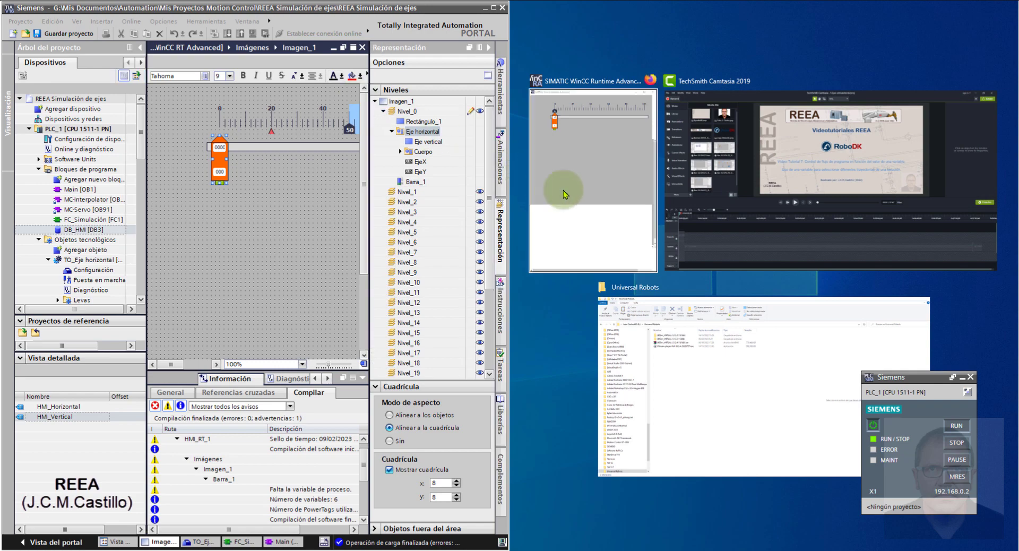
click(564, 186)
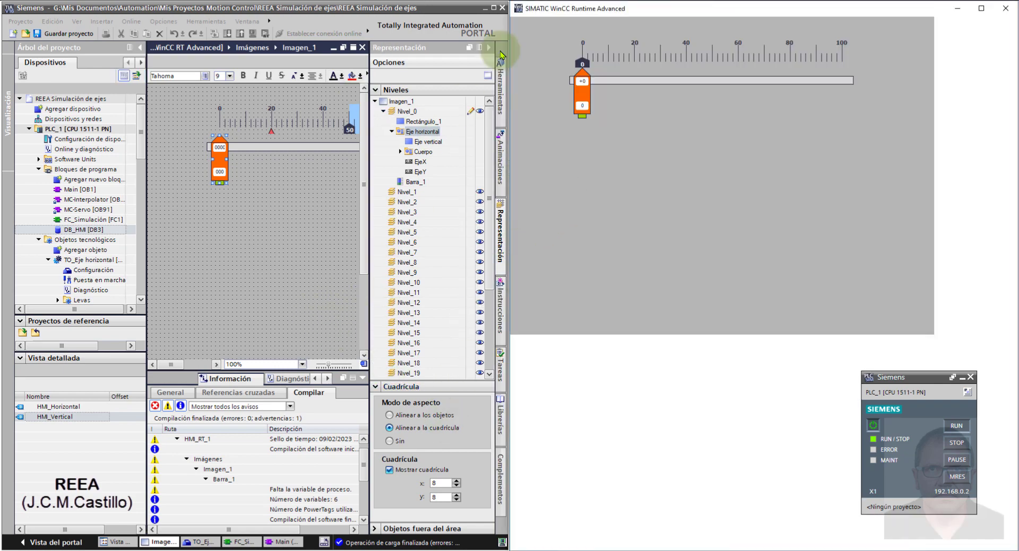
drag(512, 143, 634, 149)
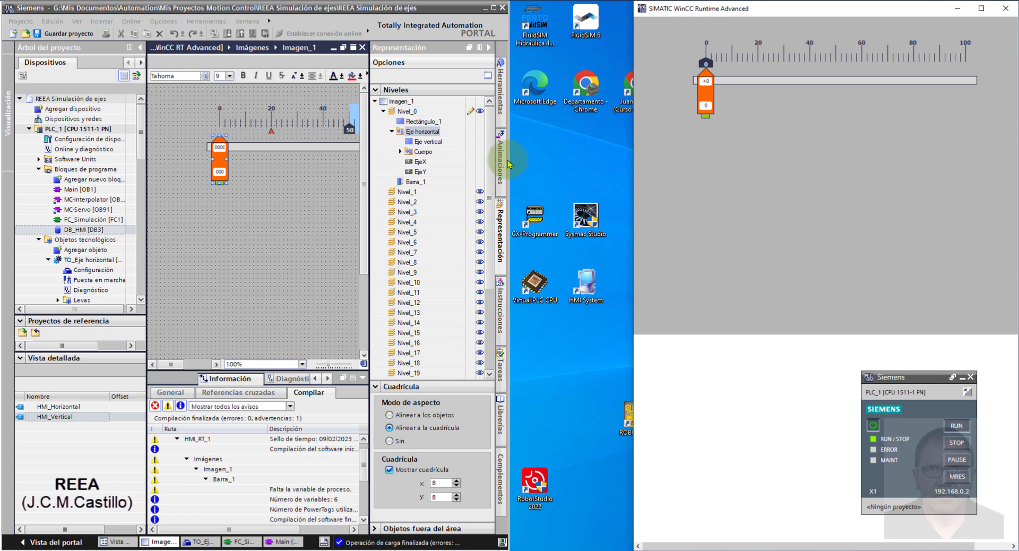
drag(508, 160, 658, 176)
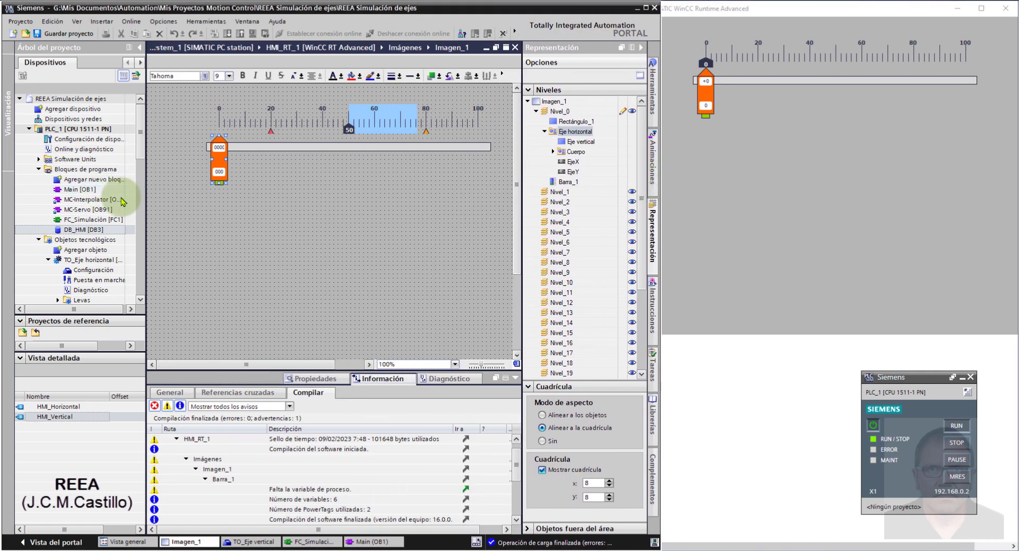
- Open the commissioning view of TO_Eje horizontal and free enough space to show its whole axis control panel
click(87, 281)
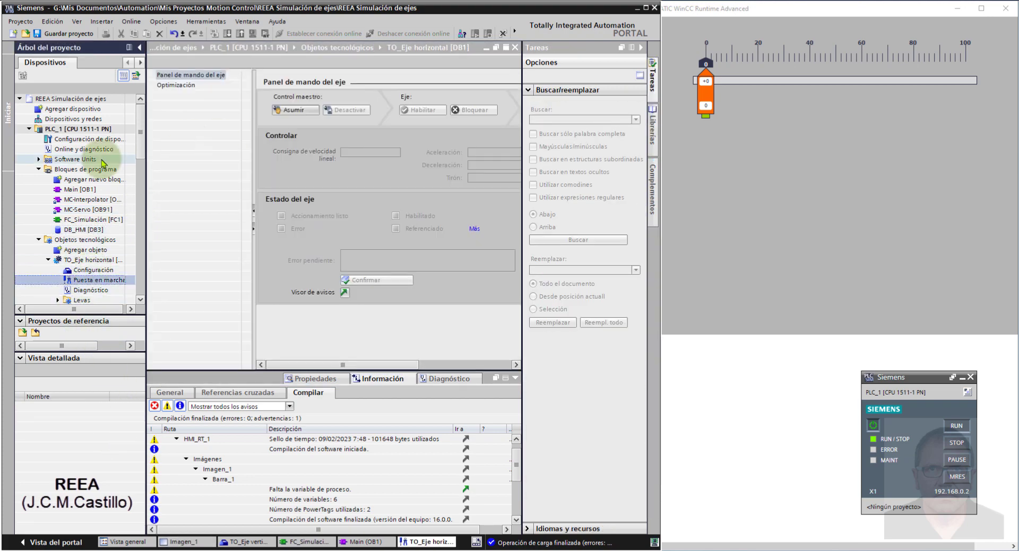
drag(146, 134, 87, 133)
drag(181, 135, 160, 134)
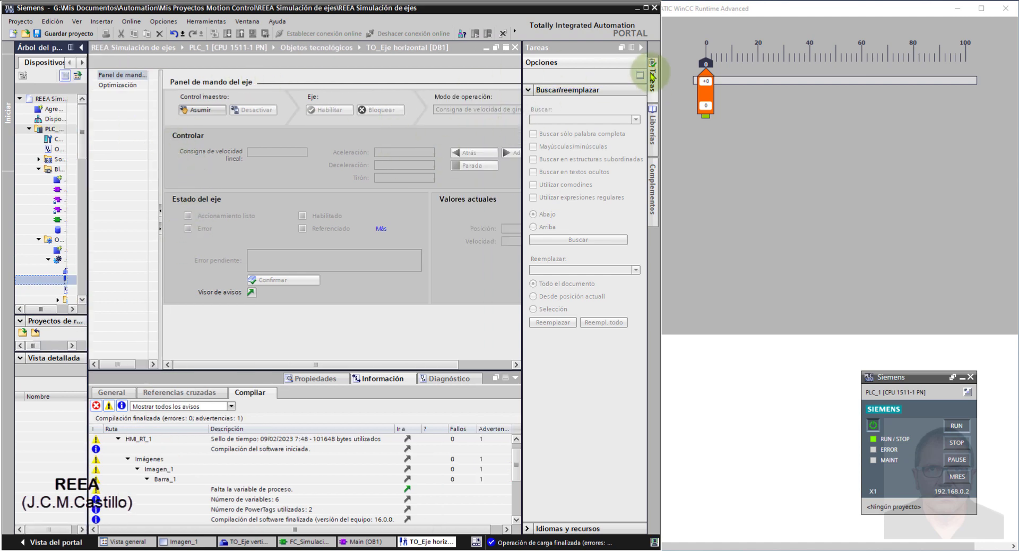
click(641, 47)
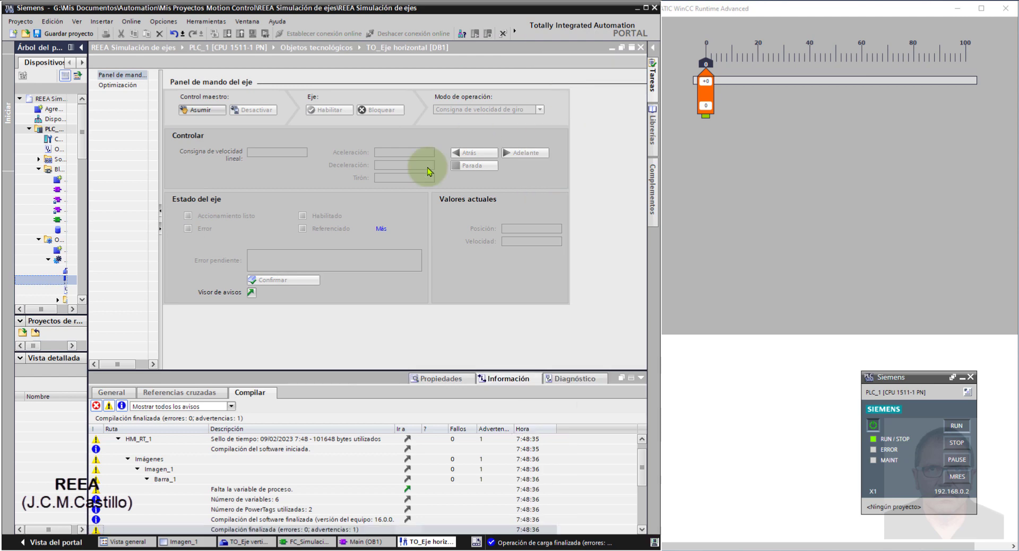
- Take master control of TO_Eje horizontal in simulation with a 2000 ms monitoring time and enable the axis
click(200, 111)
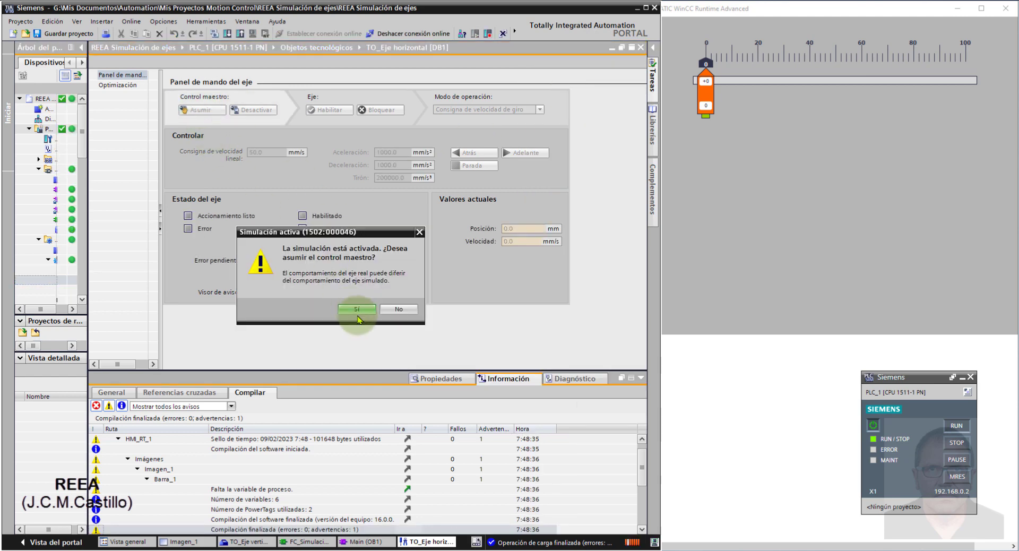
click(356, 309)
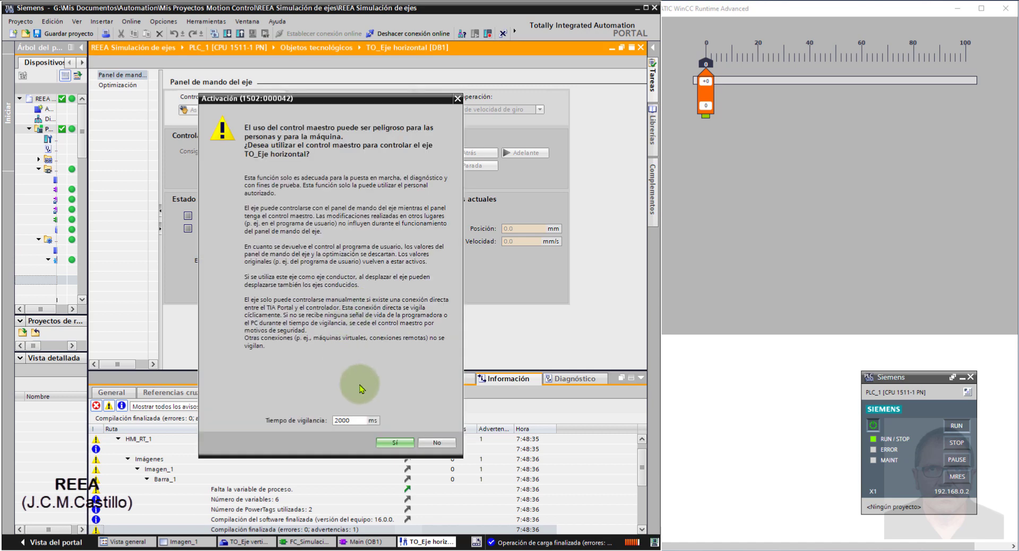
click(394, 442)
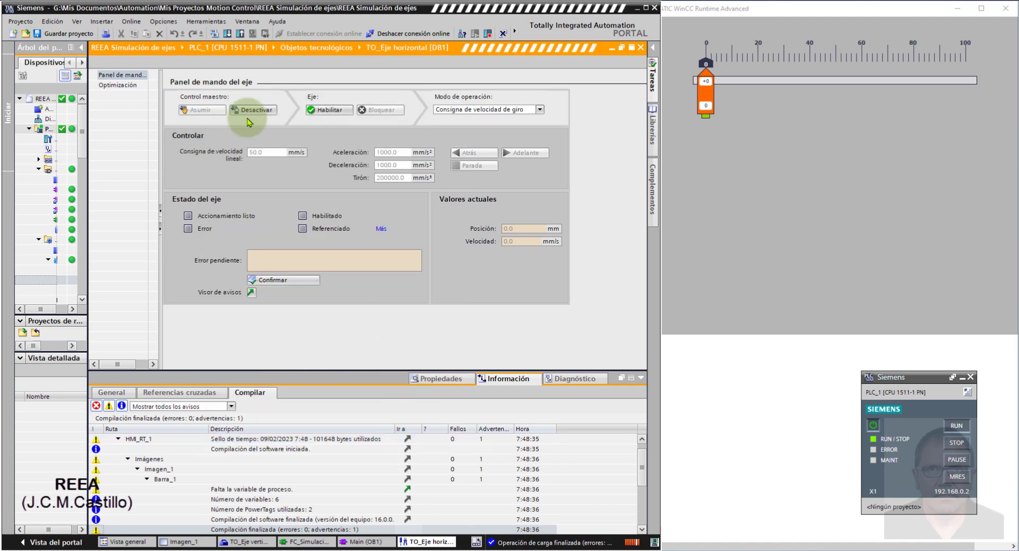
click(322, 109)
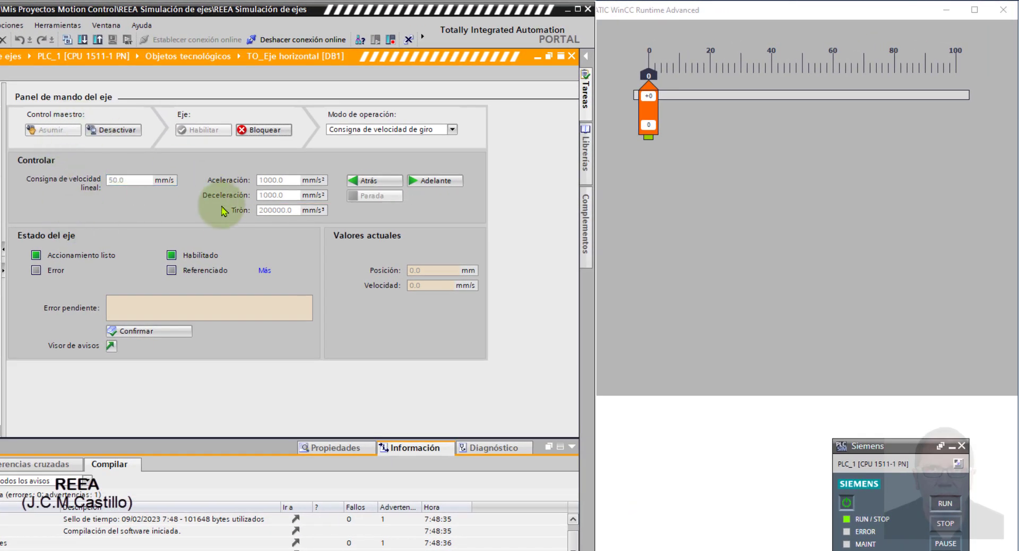
- Test the horizontal axis in speed setpoint mode by running it forward, stopping it, running it backward, stopping it, and running it forward again
click(454, 183)
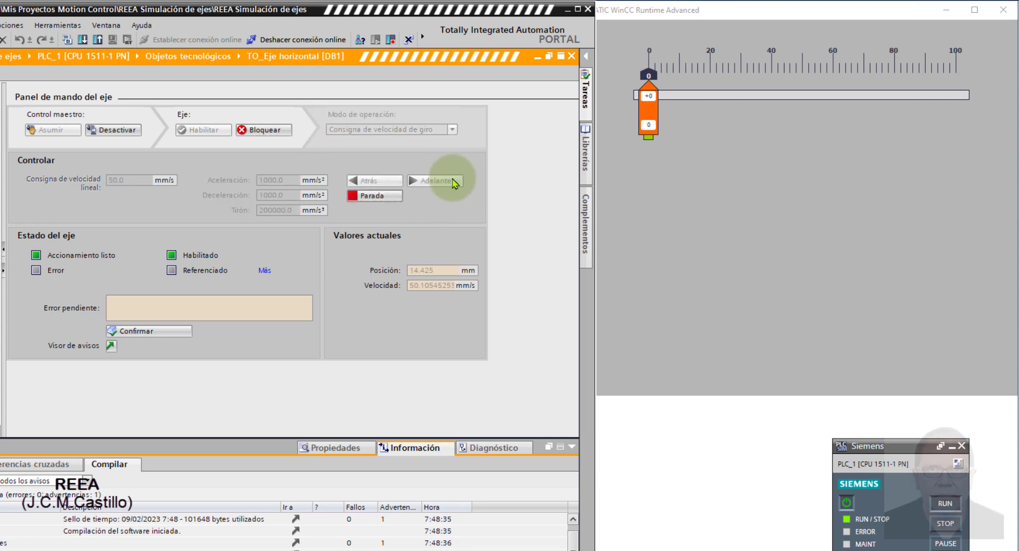
click(380, 197)
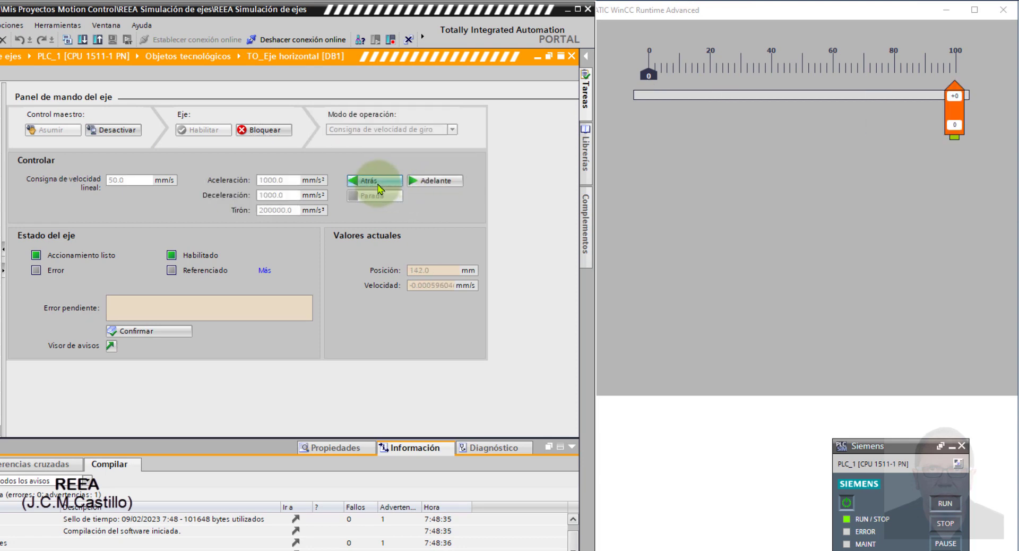
click(380, 182)
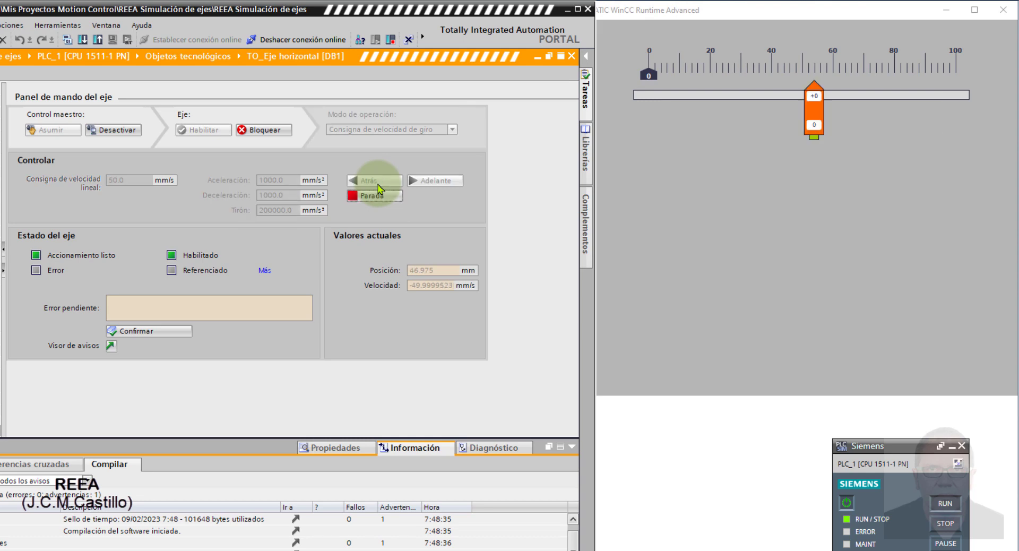
click(378, 195)
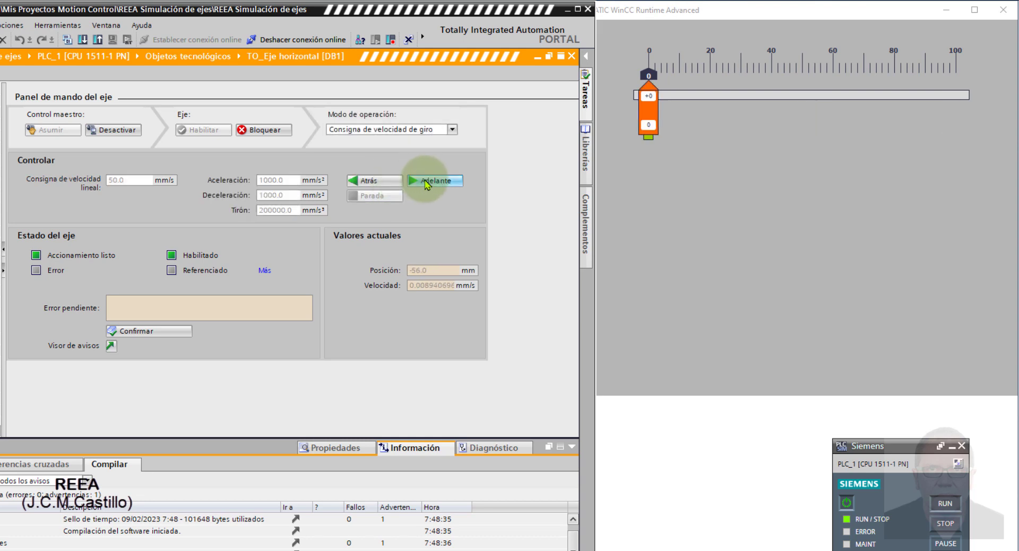
click(426, 183)
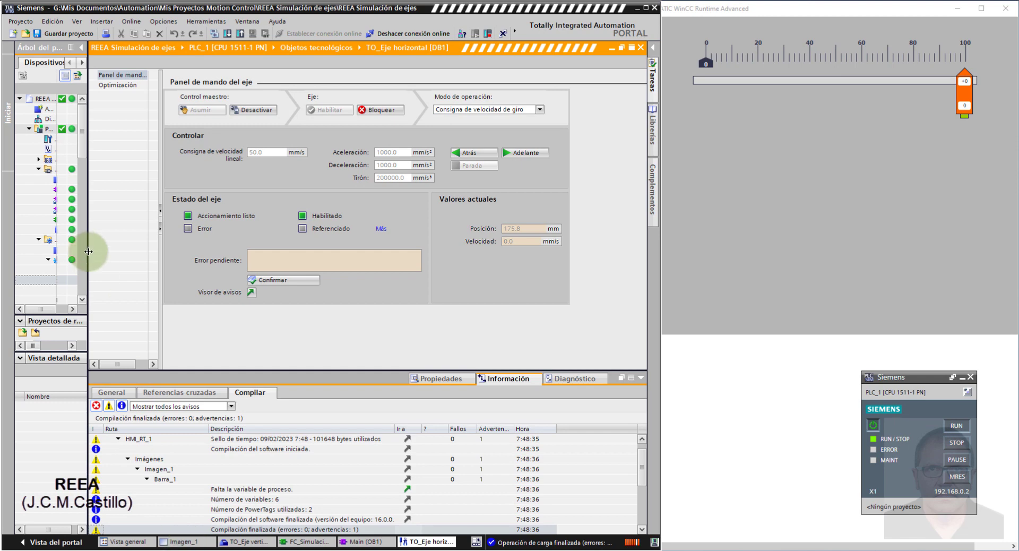
- Open the standard HMI tag table of HMI_RT_1 under PC-System_1 from the widened project tree
drag(160, 249, 144, 286)
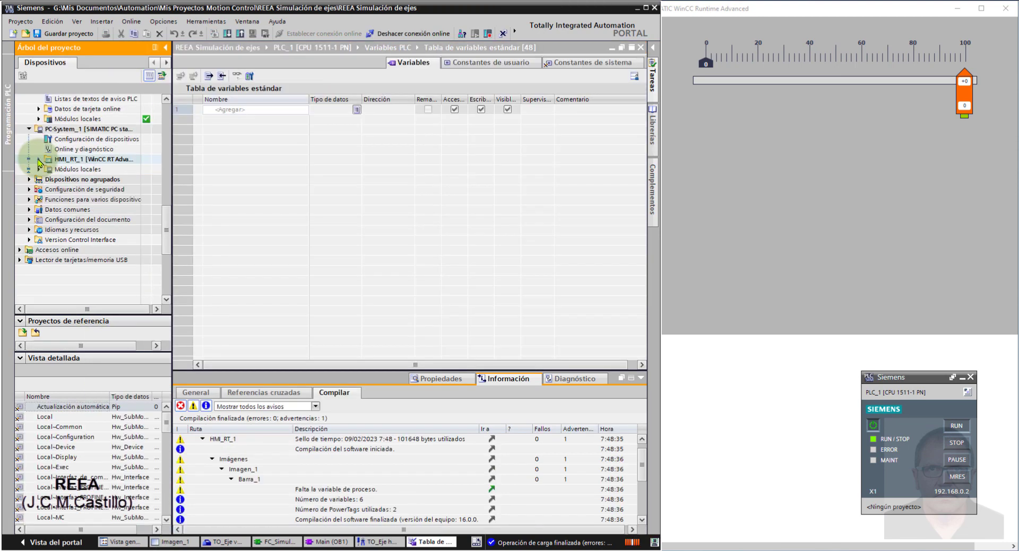
click(38, 159)
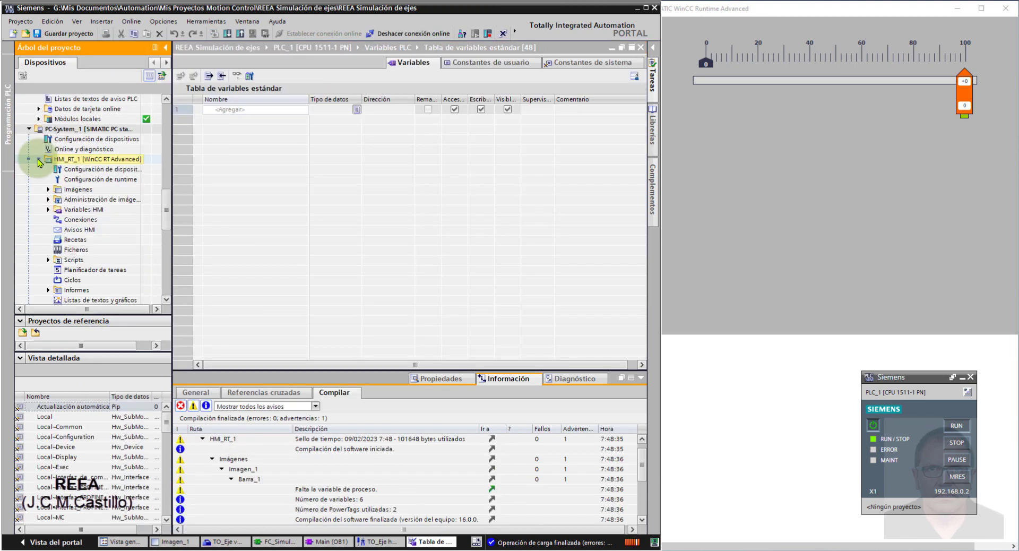
click(48, 210)
double_click(122, 239)
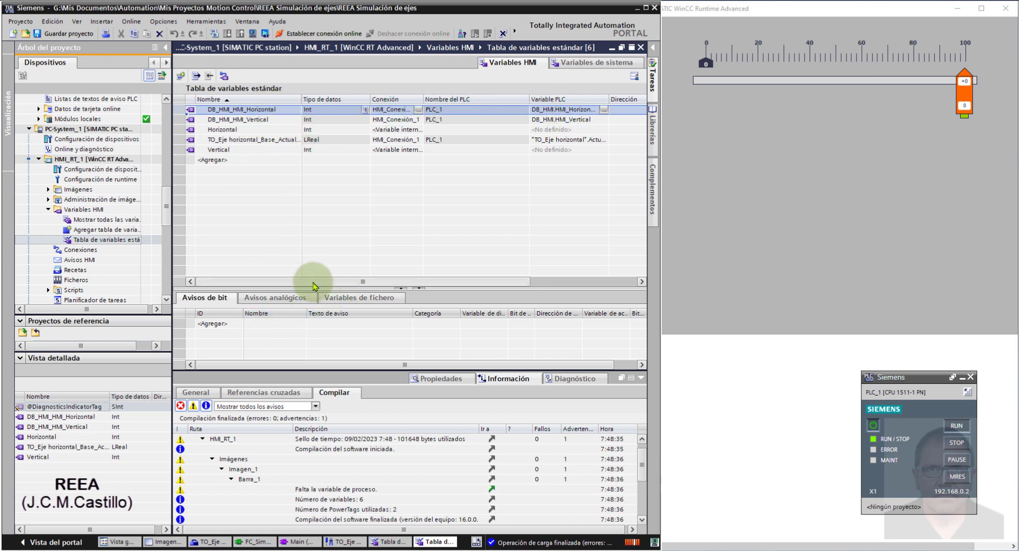
- Set the acquisition cycle of the DB_HMI_HMI_Horizontal tag to 100 ms
drag(313, 281, 382, 282)
click(481, 110)
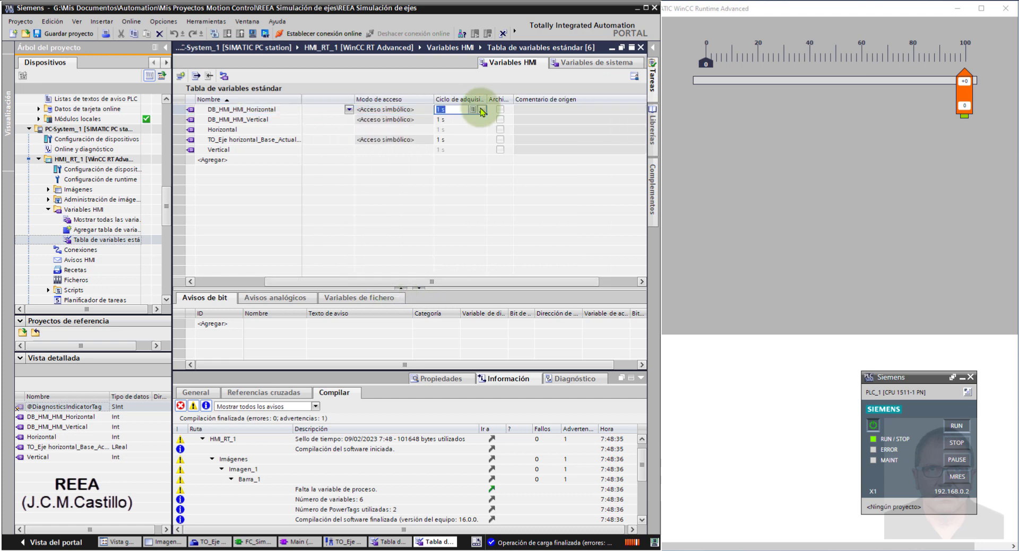
click(481, 110)
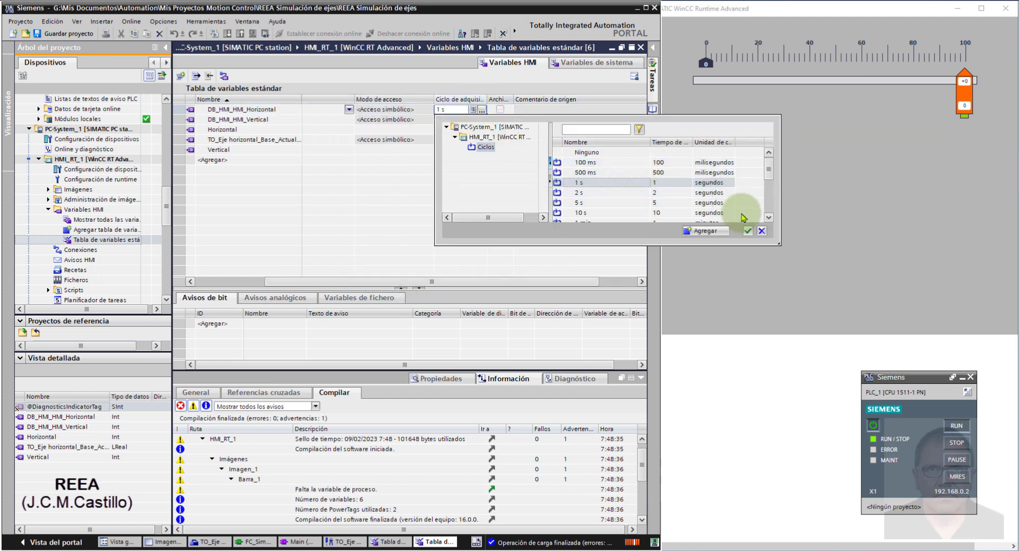
click(588, 162)
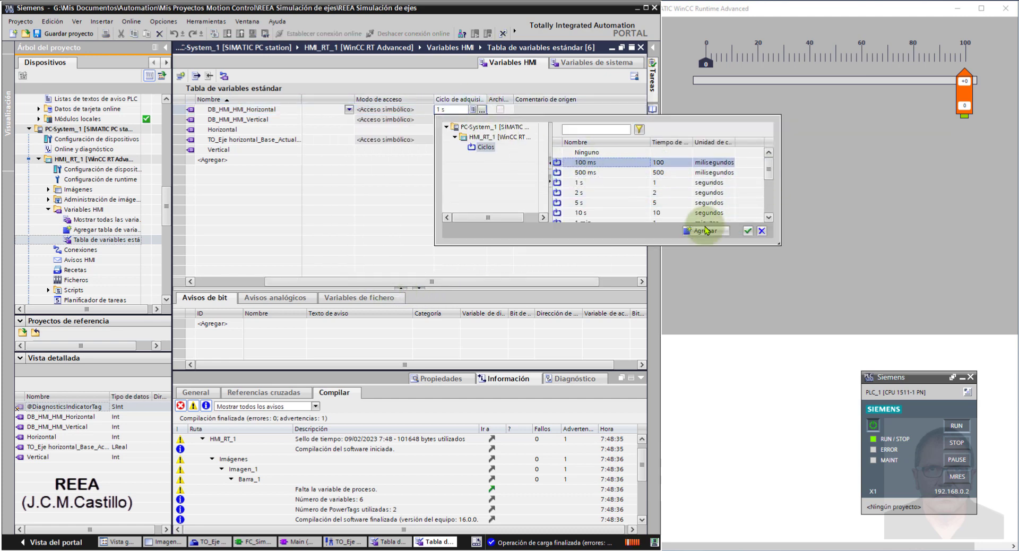
click(746, 230)
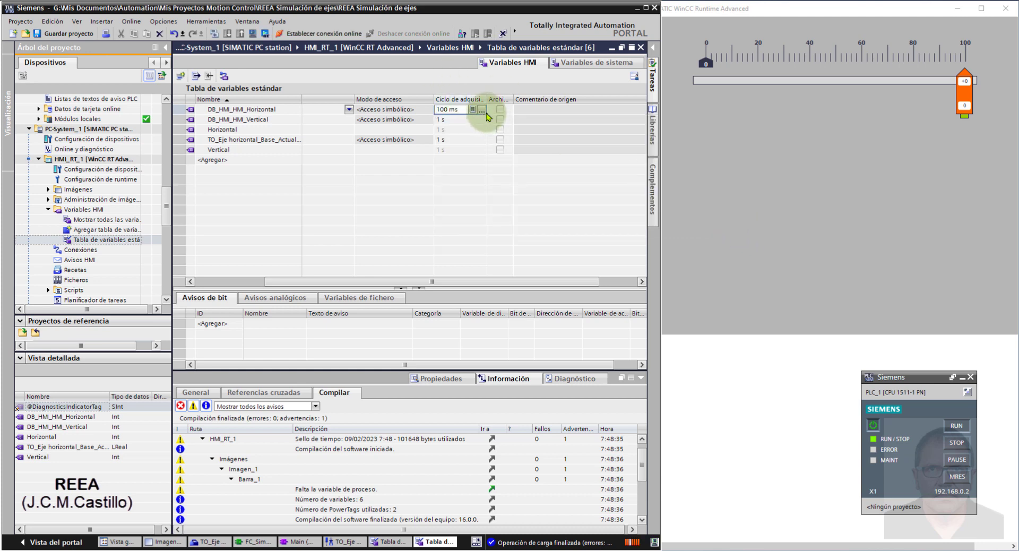
- Autofill the acquisition cycle from DB_HMI_HMI_Horizontal into the tags below, choosing to overwrite the tag attributes
drag(485, 120, 484, 121)
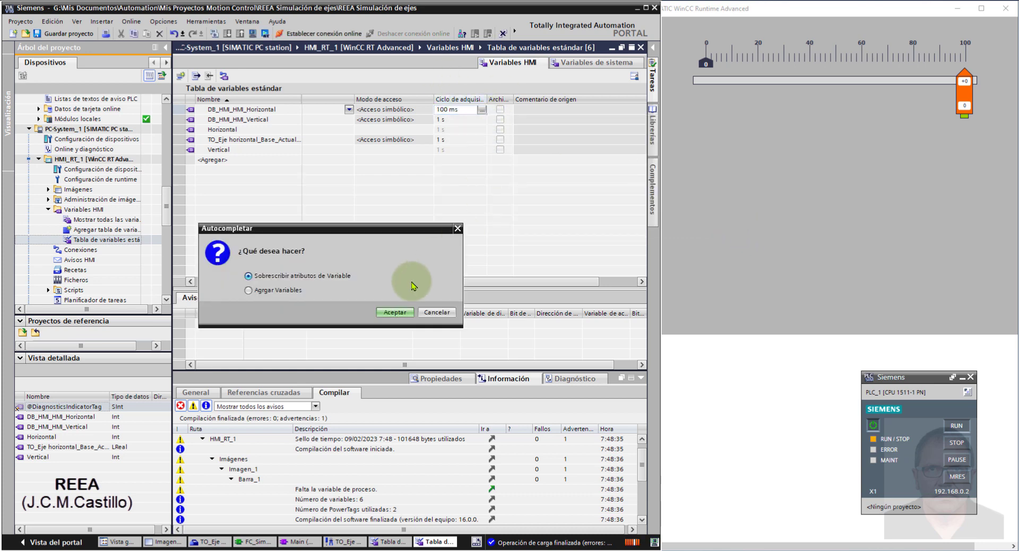
click(402, 312)
click(226, 284)
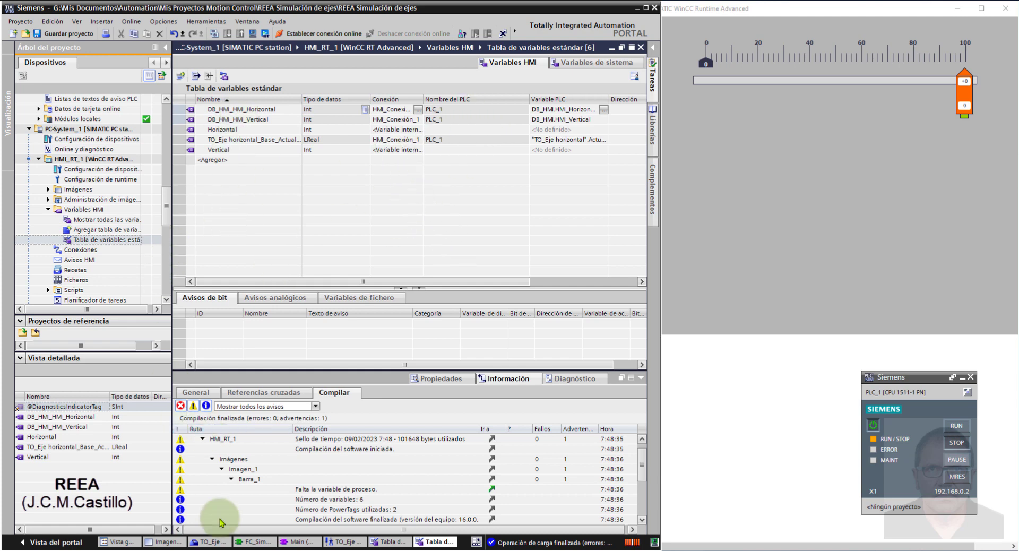
- Restart the HMI runtime simulation from Imagen_1 and place its window beside the engineering window
click(211, 545)
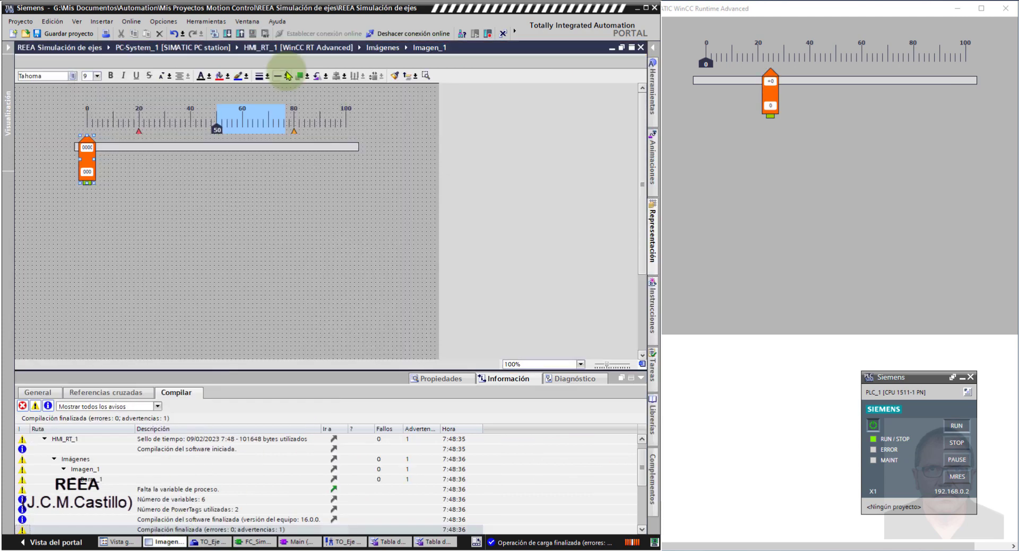
click(266, 34)
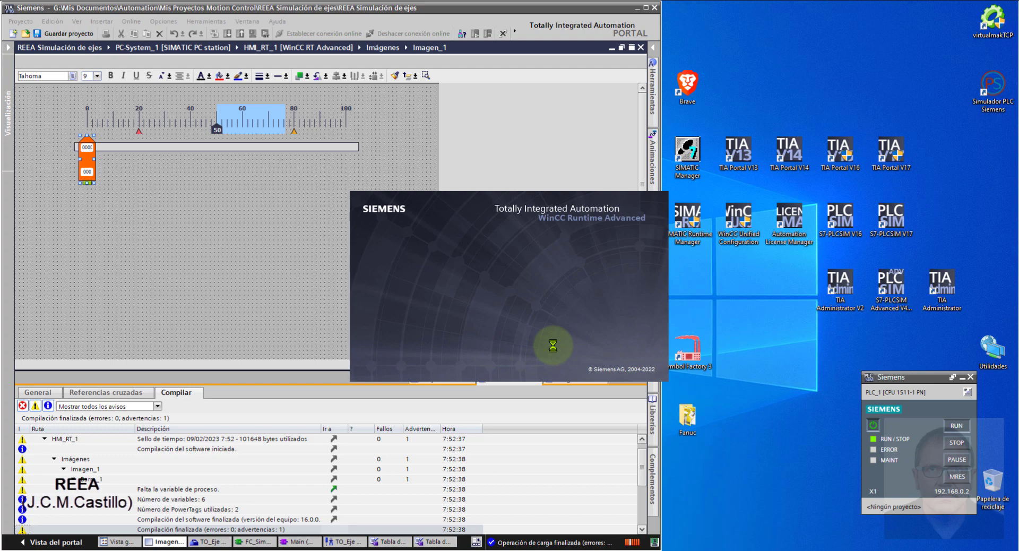
drag(291, 11, 931, 105)
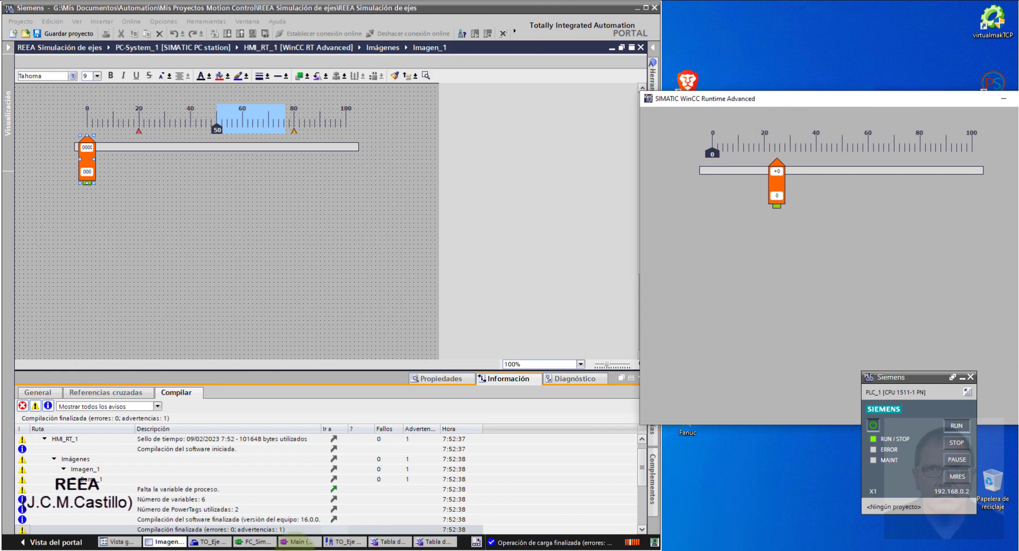
- Take master control of TO_Eje horizontal in its commissioning control panel, accepting the simulation and safety prompts, and enable the axis
click(342, 542)
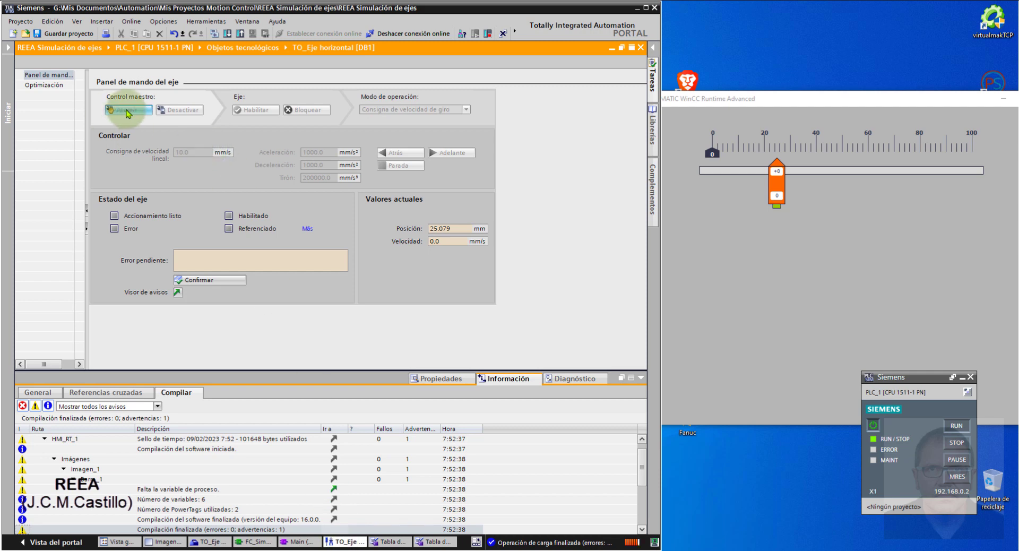
click(128, 111)
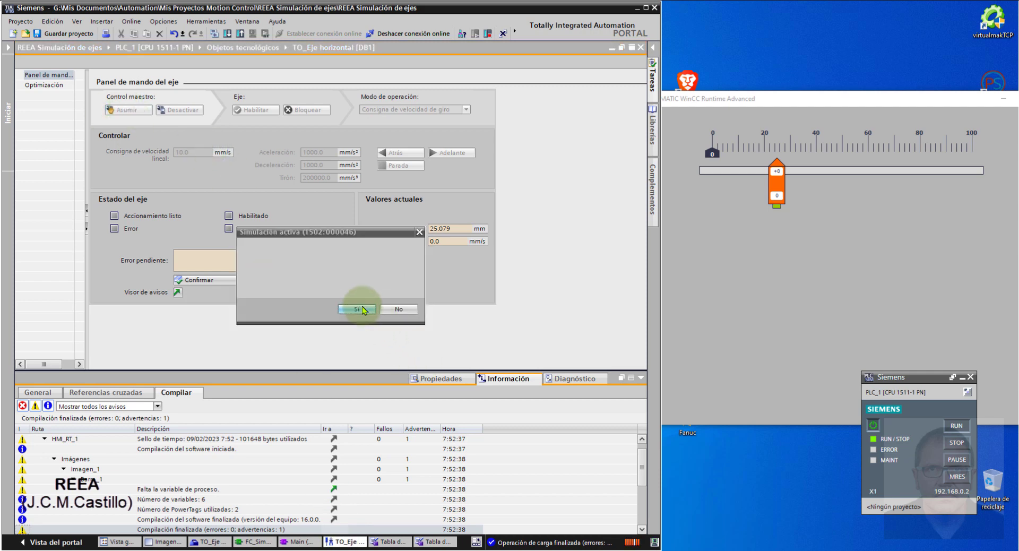
click(358, 309)
click(396, 445)
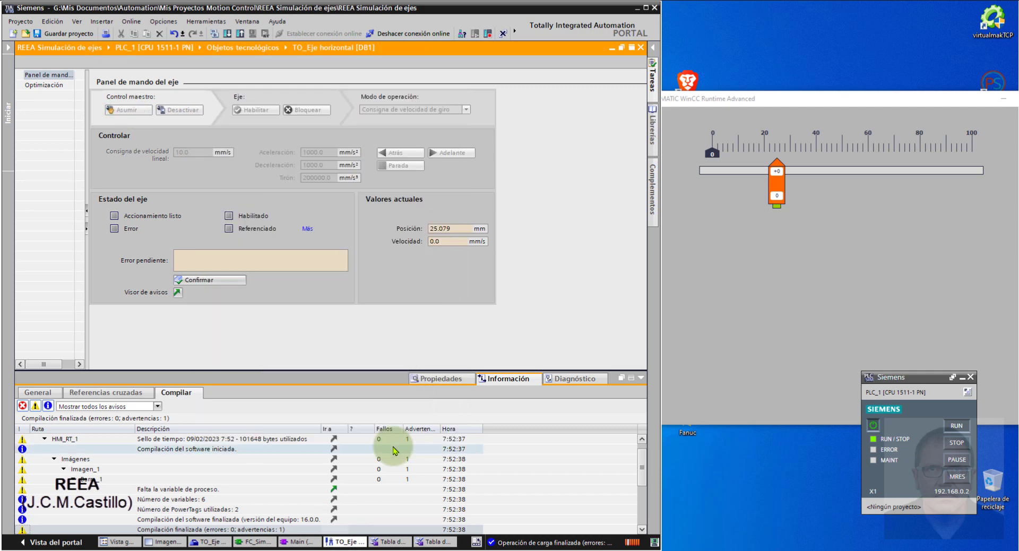
click(260, 111)
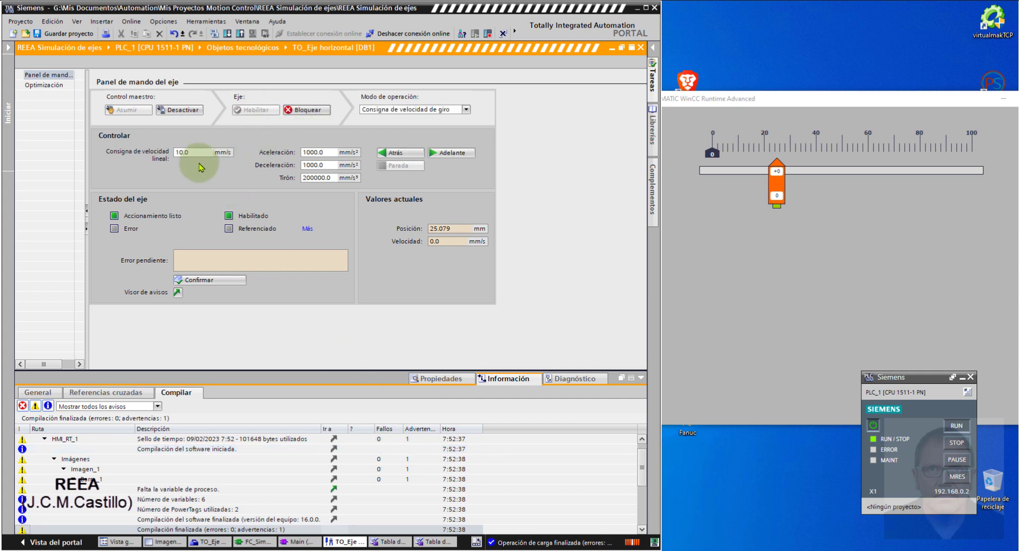
- Run the horizontal axis forward and stop it, then run it backward and stop it
click(455, 153)
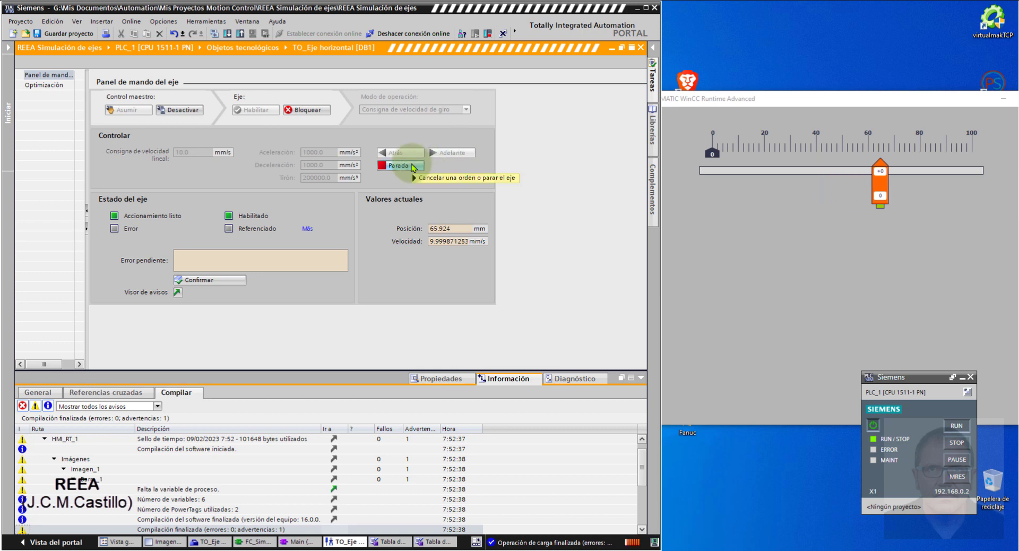
click(414, 166)
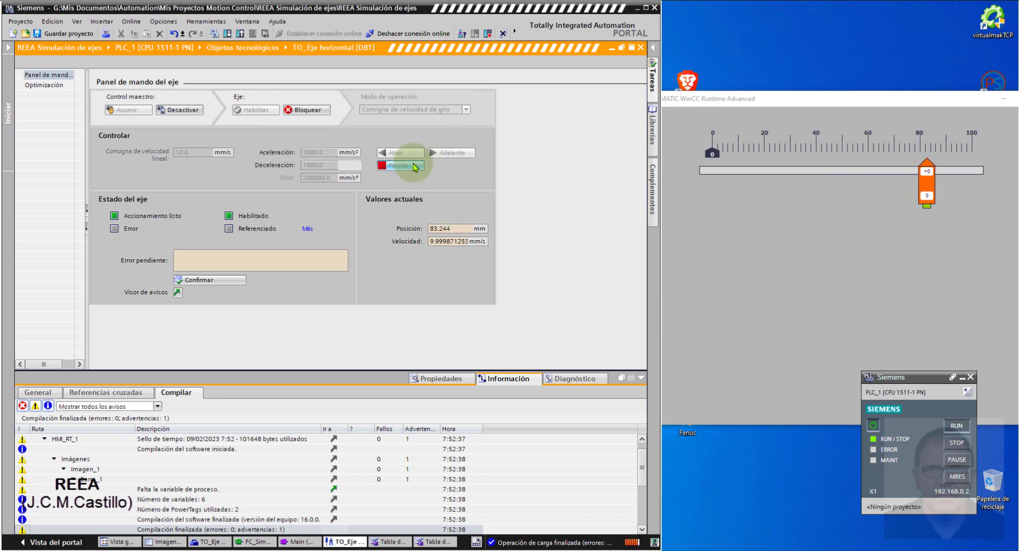
click(414, 154)
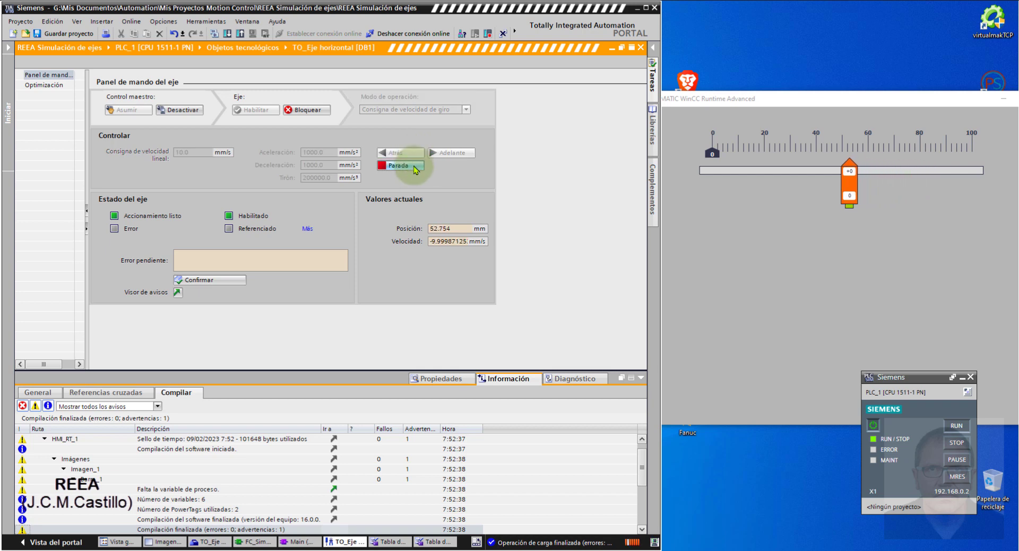
click(415, 167)
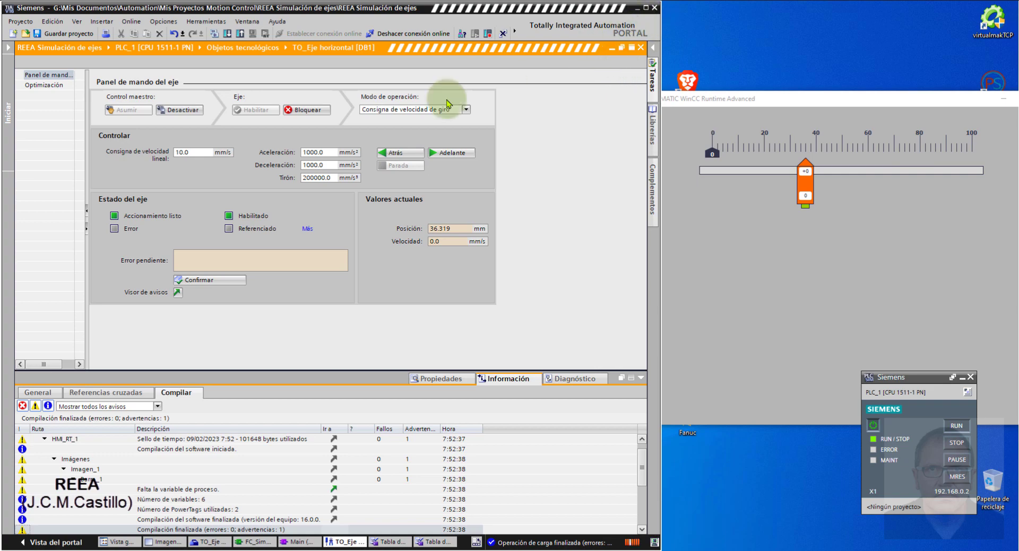
- Close the horizontal axis panel and open the commissioning panel of TO_Eje vertical, narrowing the project tree
click(641, 47)
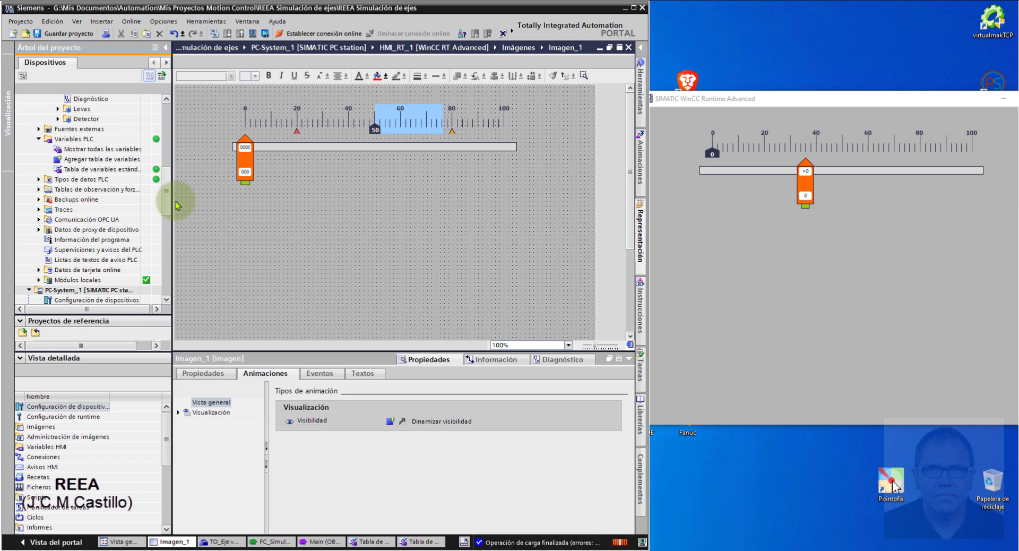
drag(177, 206, 185, 173)
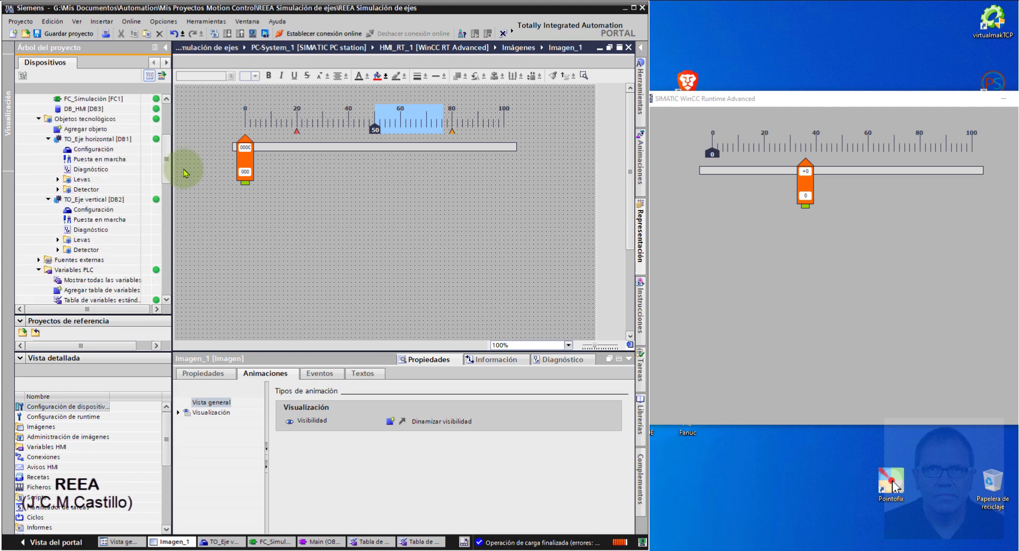
double_click(88, 219)
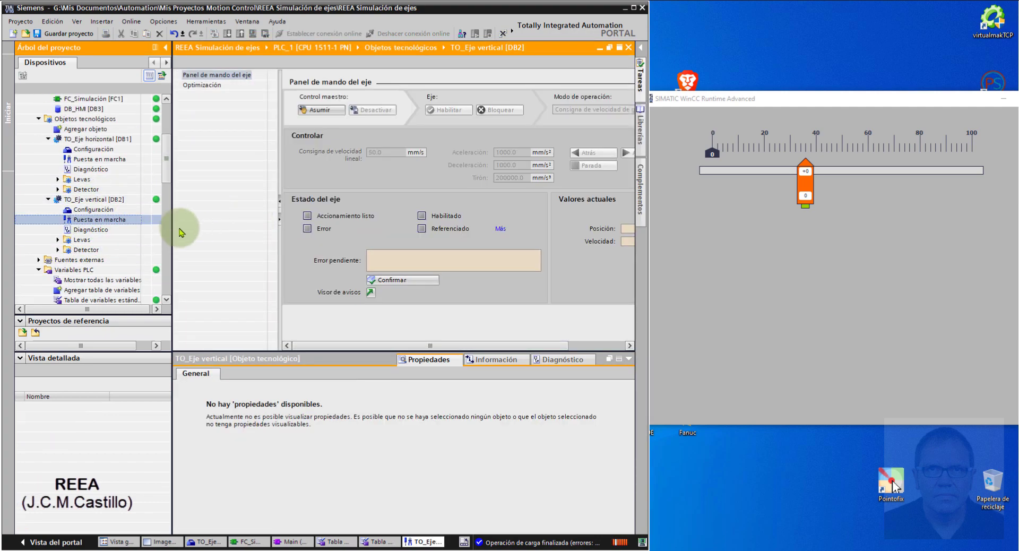
drag(173, 236, 104, 236)
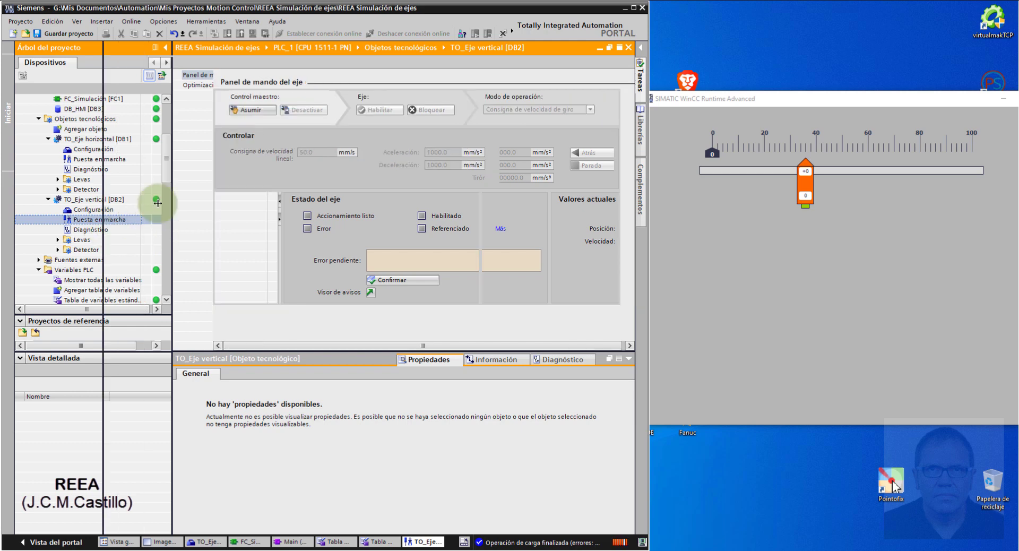
- Take master control of TO_Eje vertical, accepting the simulation and safety prompts, and enable the axis
click(245, 109)
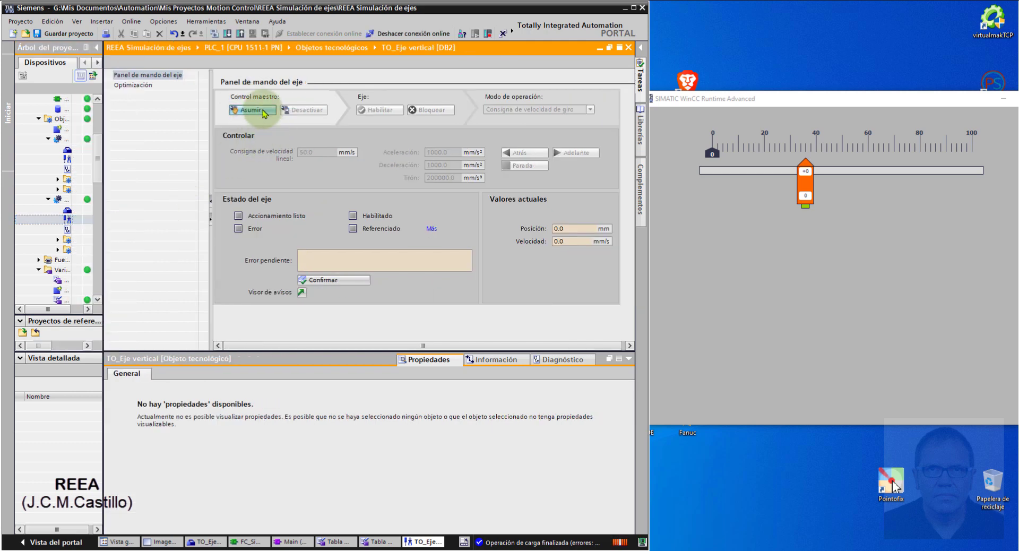
click(353, 310)
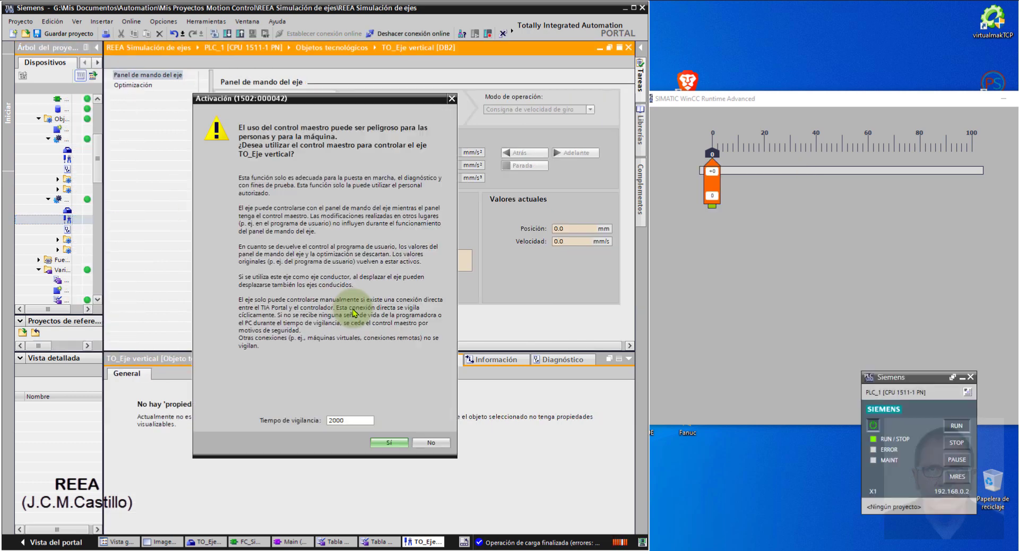
click(390, 443)
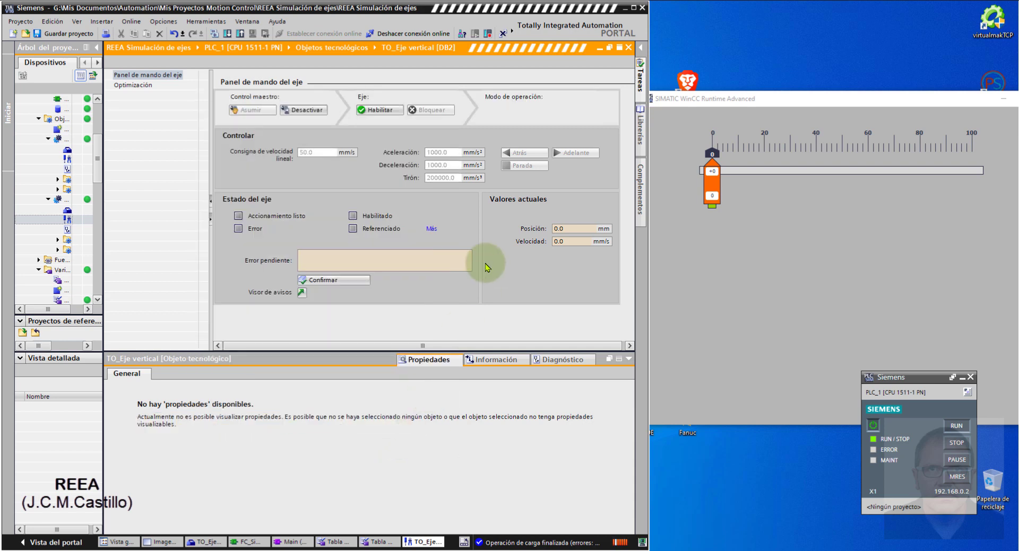
click(379, 110)
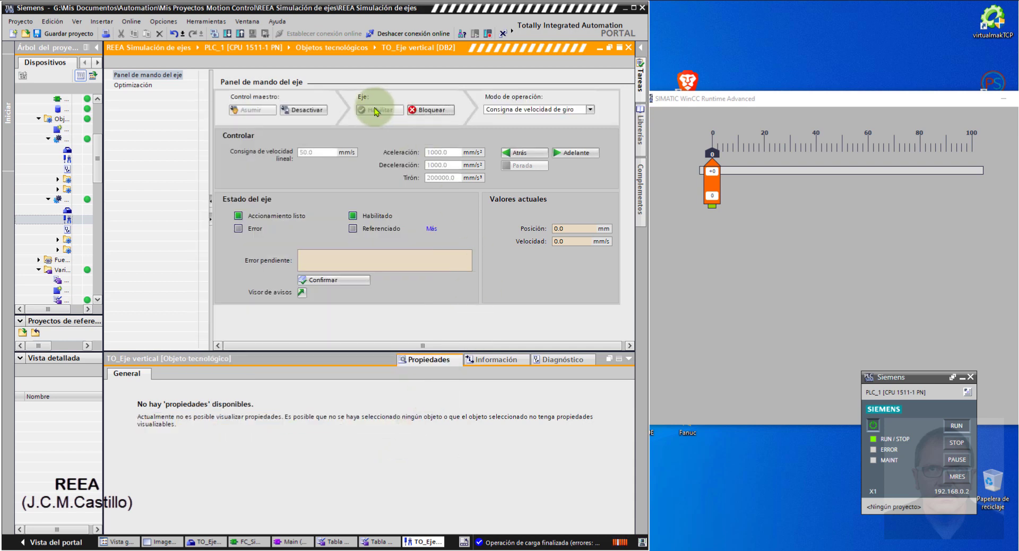
- Set the vertical axis's linear velocity setpoint to 10 mm/s and run it forward, then backward, before stopping it
click(317, 152)
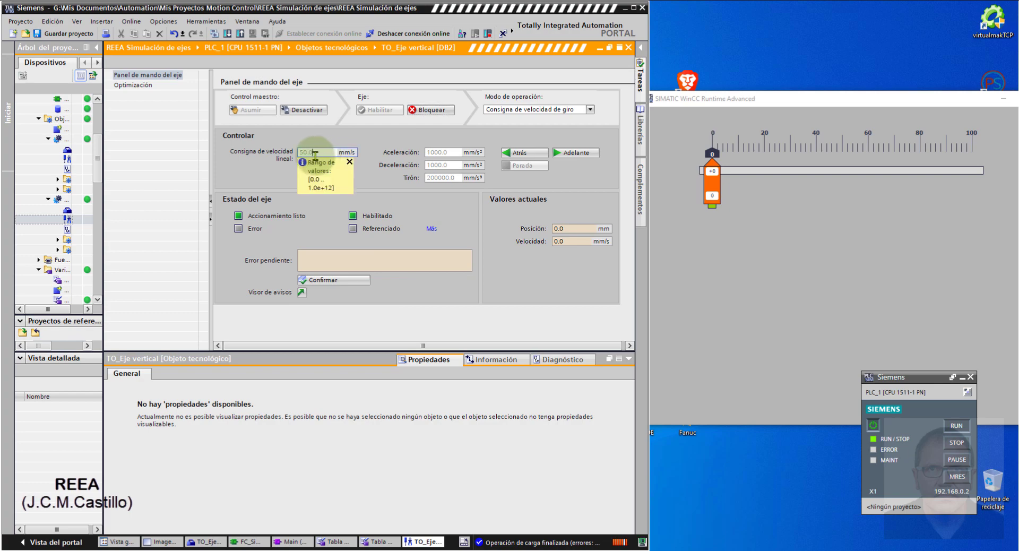
text(10)
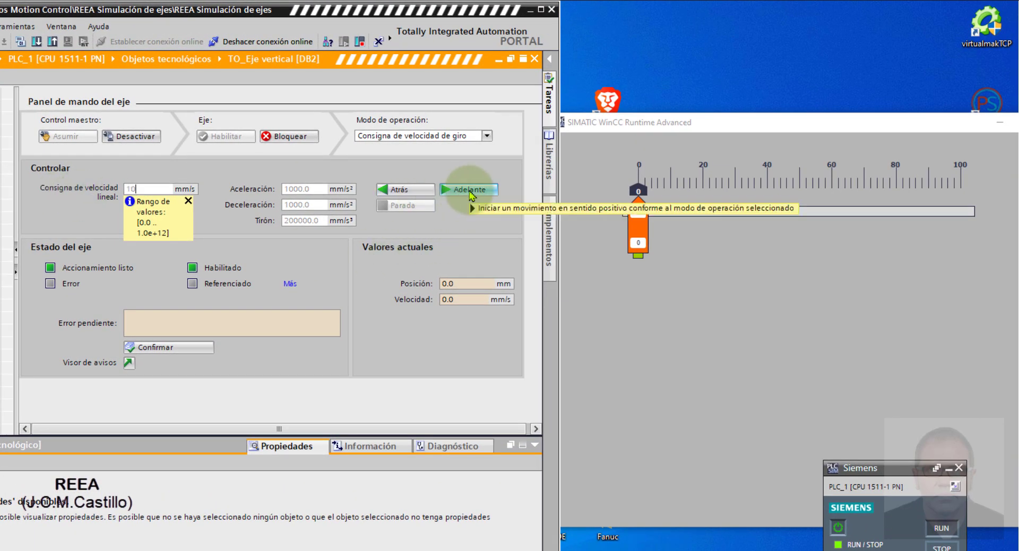
click(469, 194)
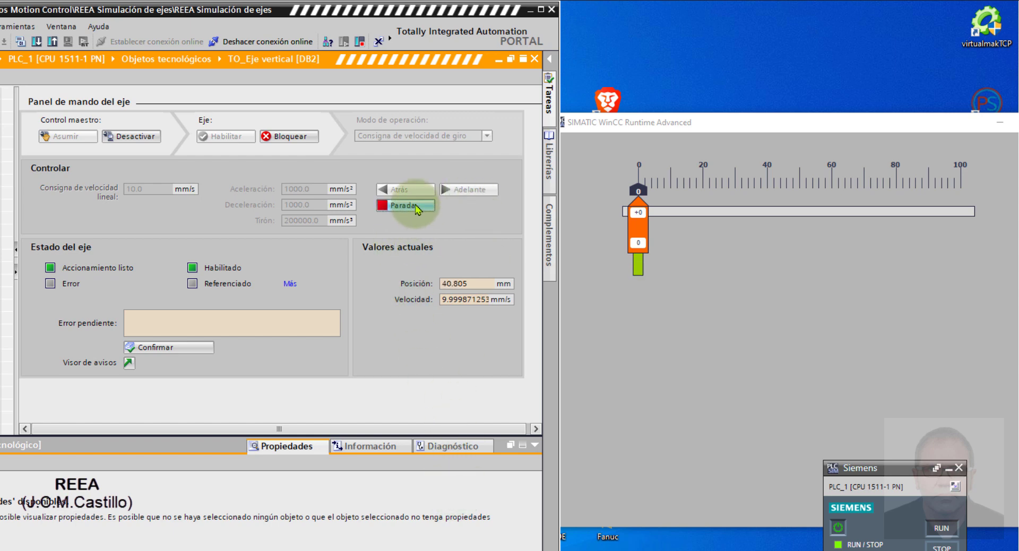
click(415, 194)
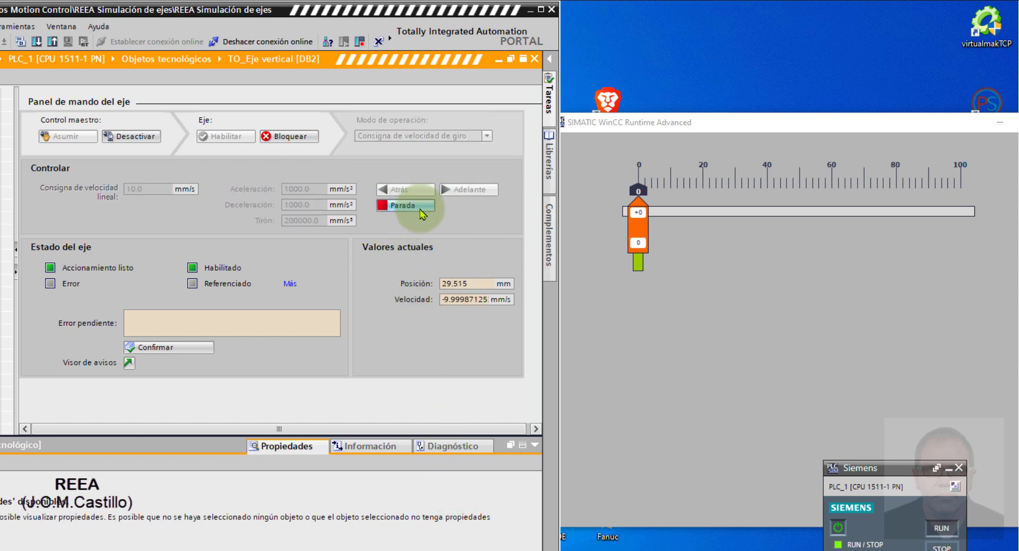
click(420, 208)
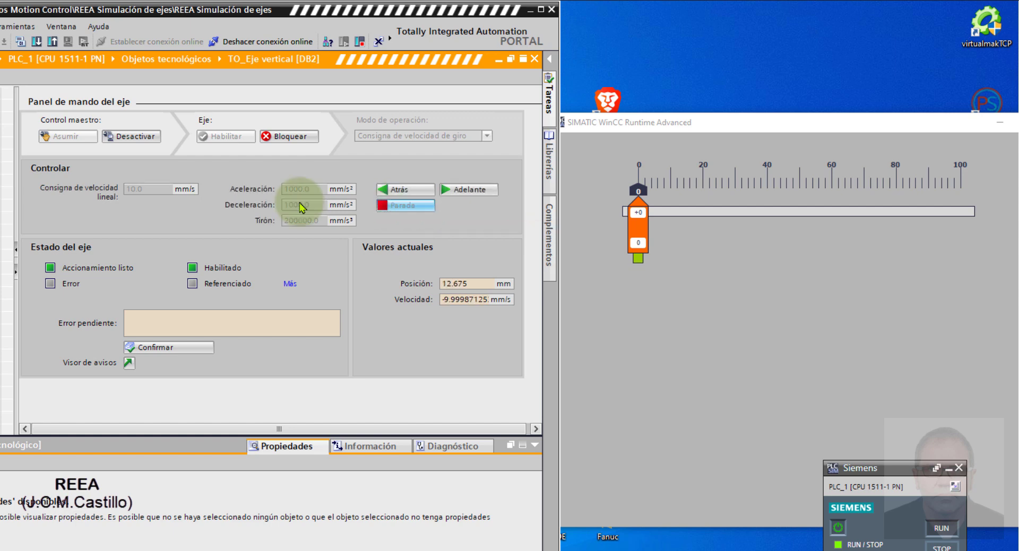
- Set the vertical axis's linear velocity setpoint to 30 mm/s and run it forward and backward before stopping it
drag(154, 189, 95, 195)
text(30)
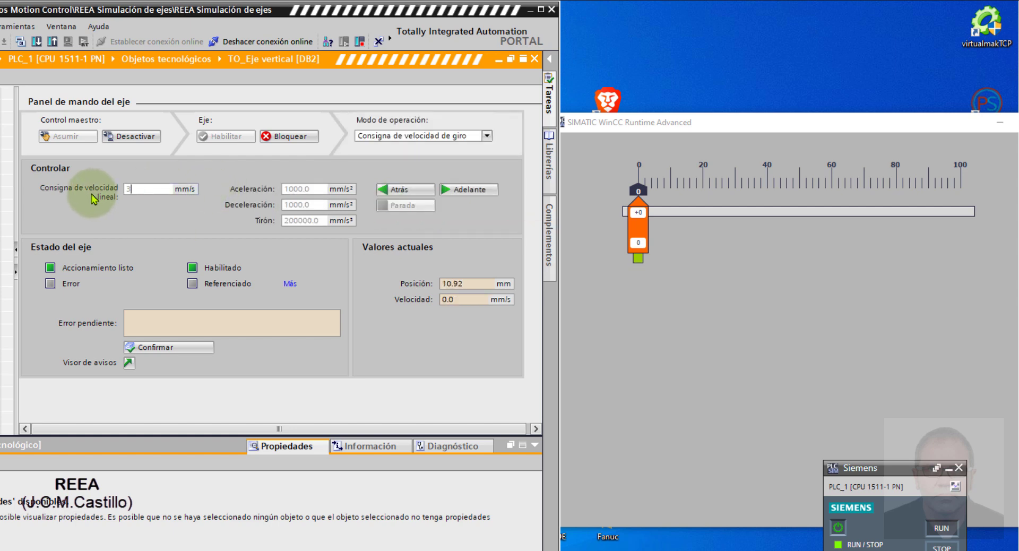
click(475, 192)
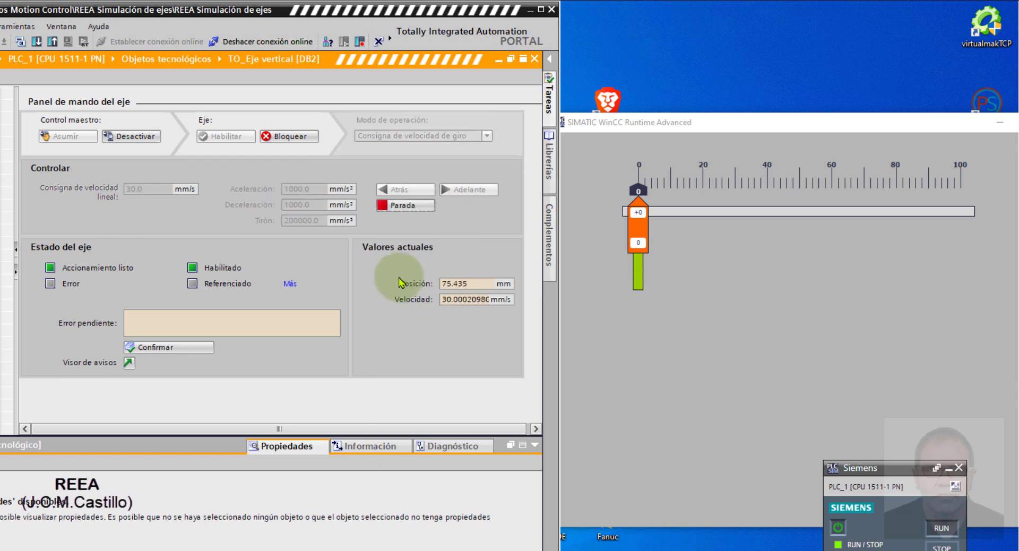
click(416, 205)
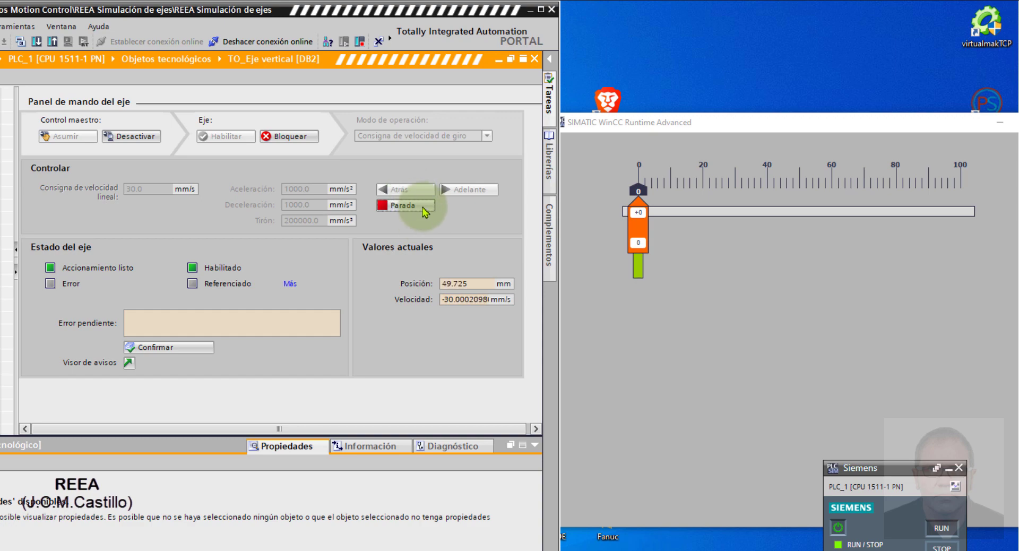
click(420, 206)
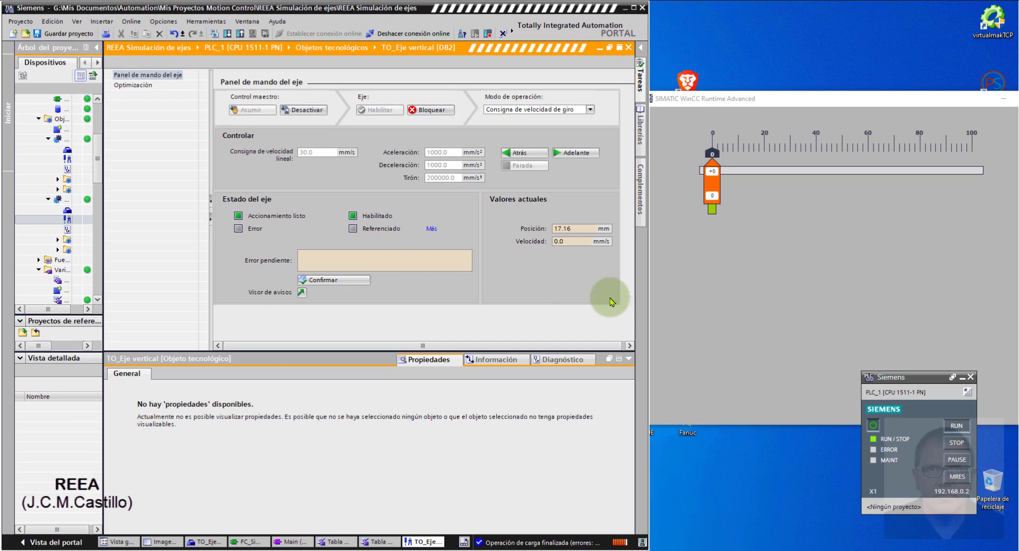
- Return to Imagen_1, select the Eje horizontal group and maximize the engineering window with a resized project tree
drag(104, 246, 265, 246)
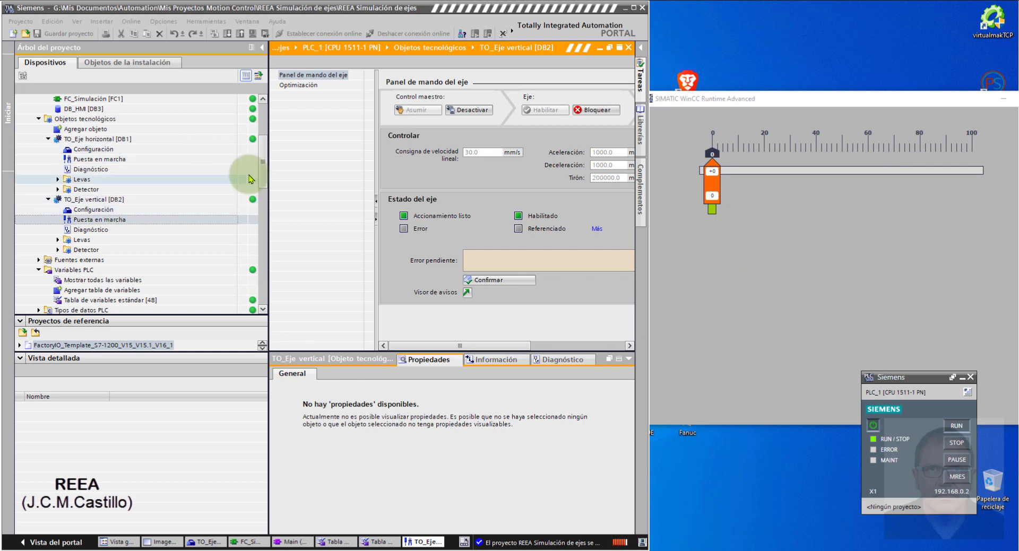
click(176, 542)
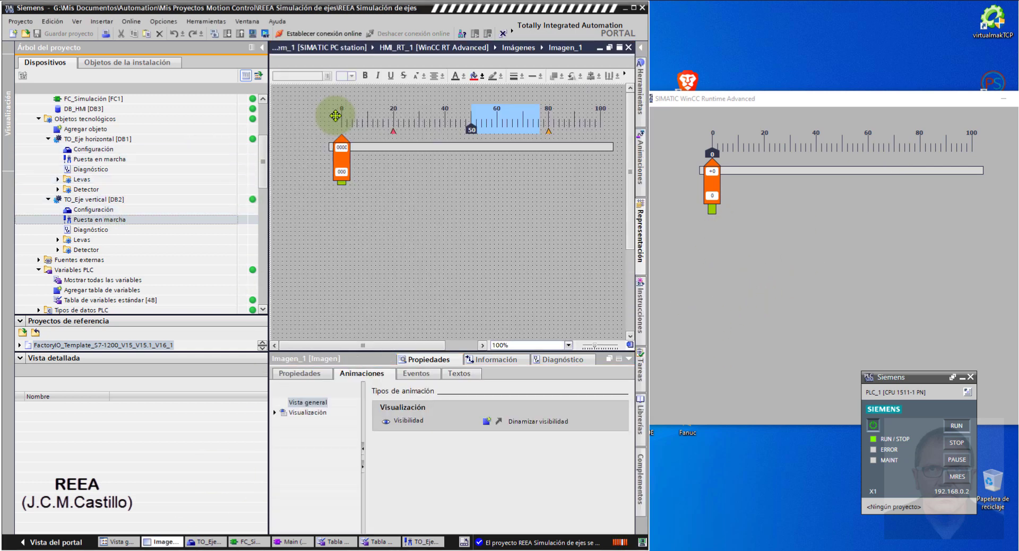
click(345, 169)
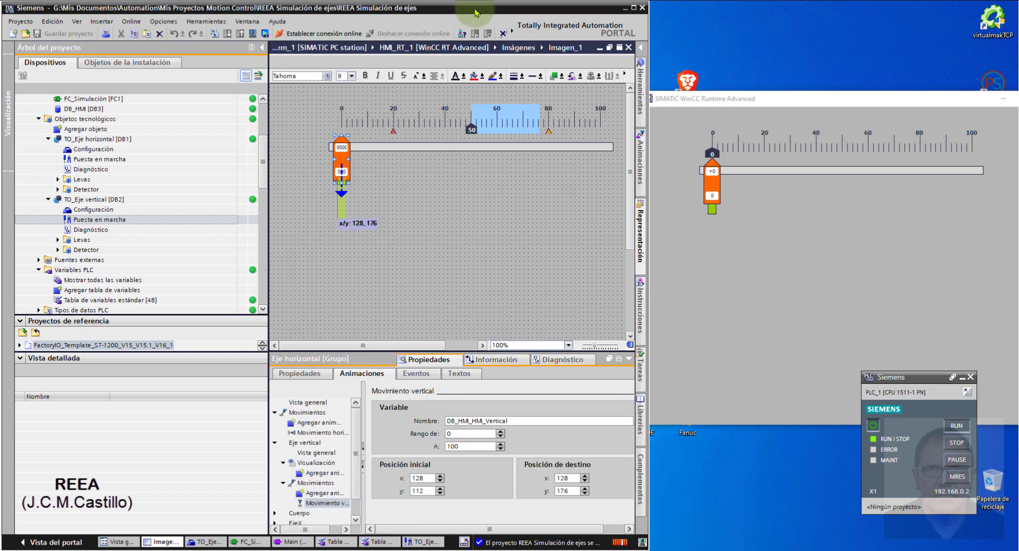
click(634, 8)
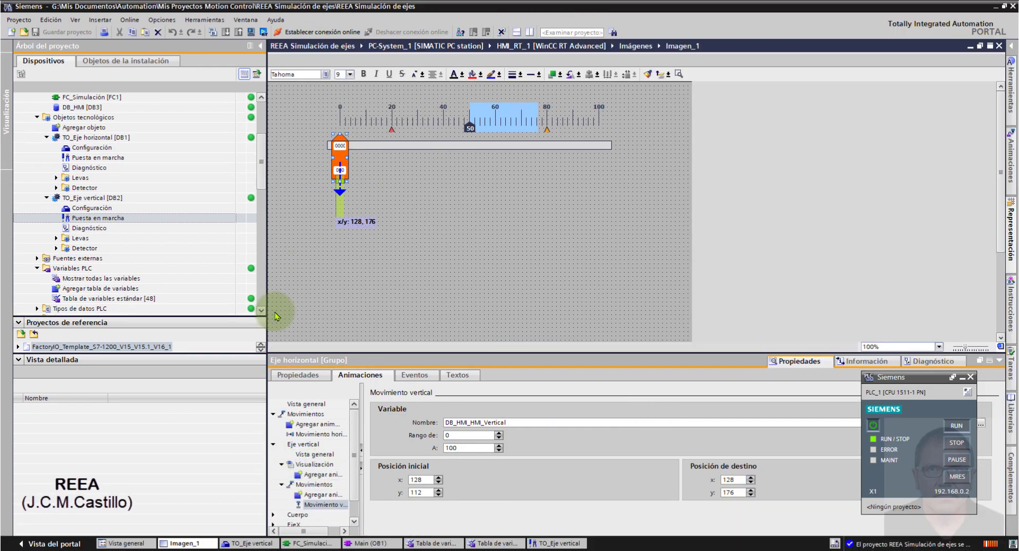
drag(267, 309, 206, 281)
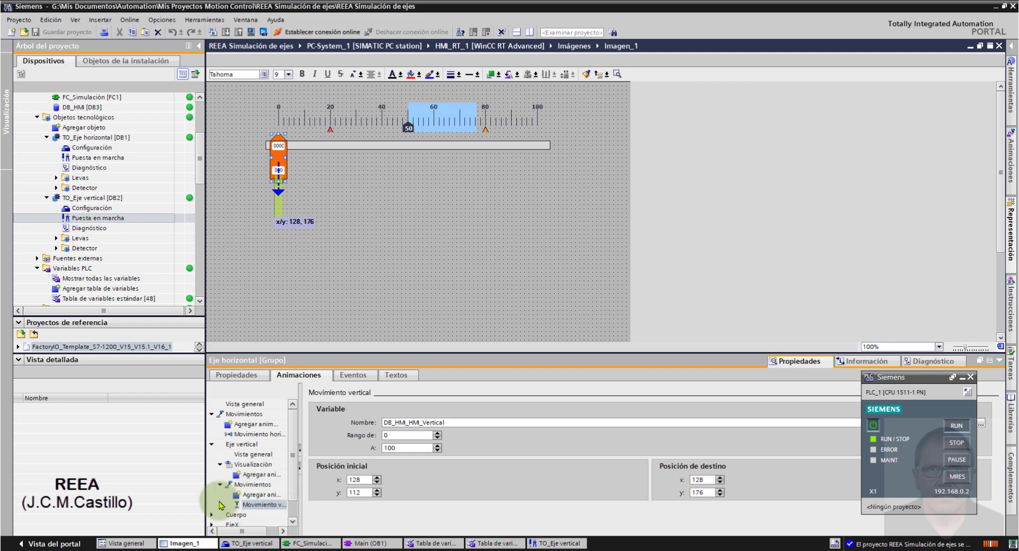
- Assign DB_HMI_HMI_Horizontal as the process variable of the EjeX output field in the Eje horizontal group
click(213, 414)
click(213, 424)
click(232, 444)
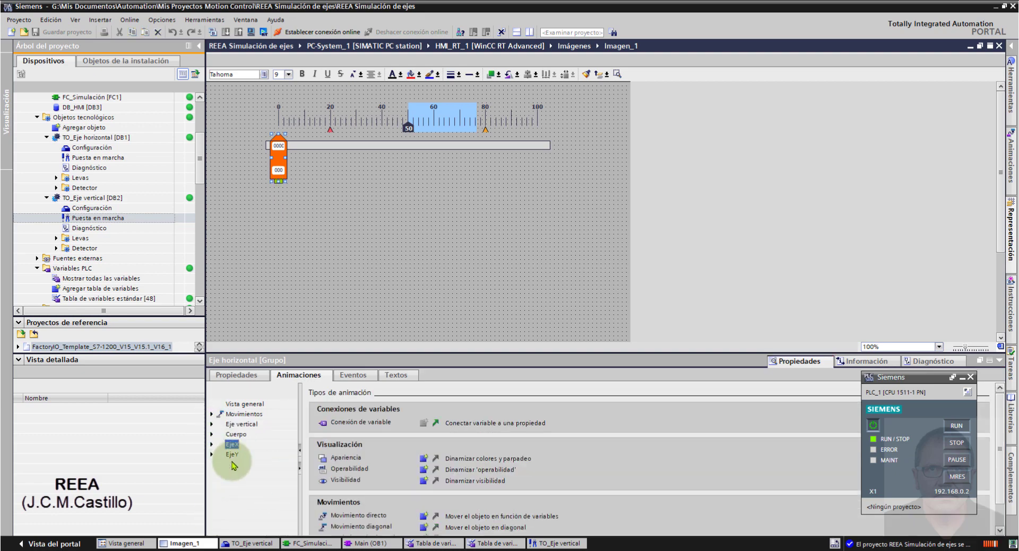
click(236, 377)
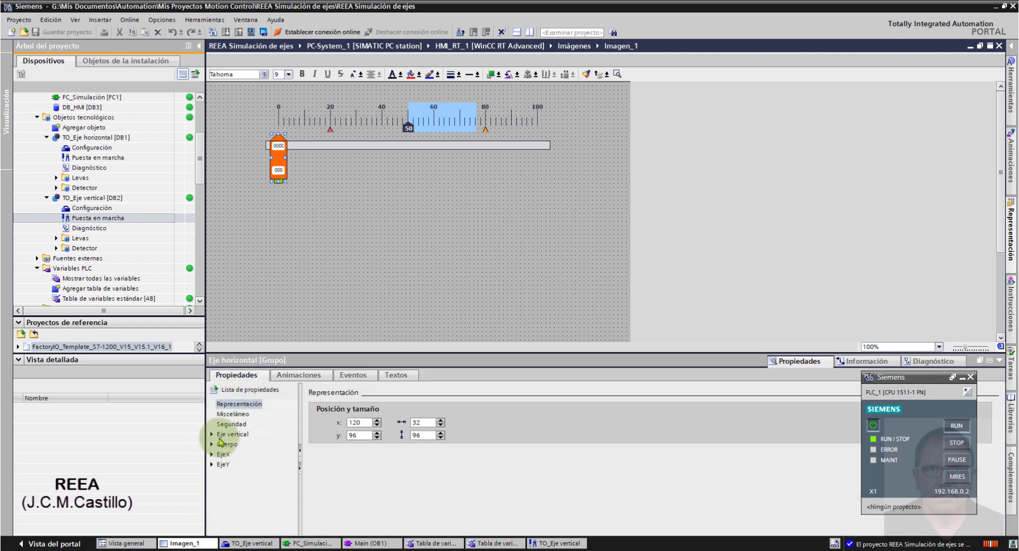
click(222, 454)
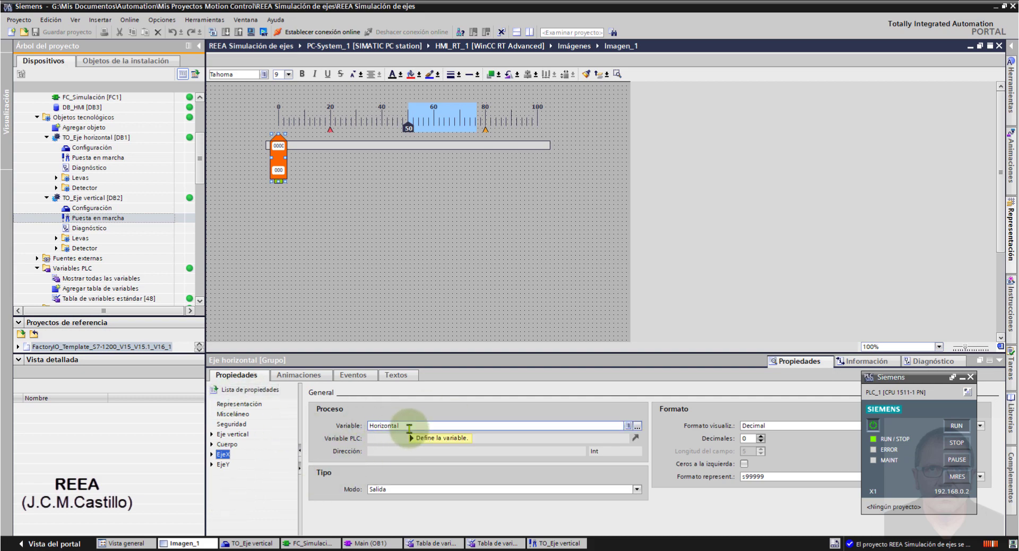
click(628, 426)
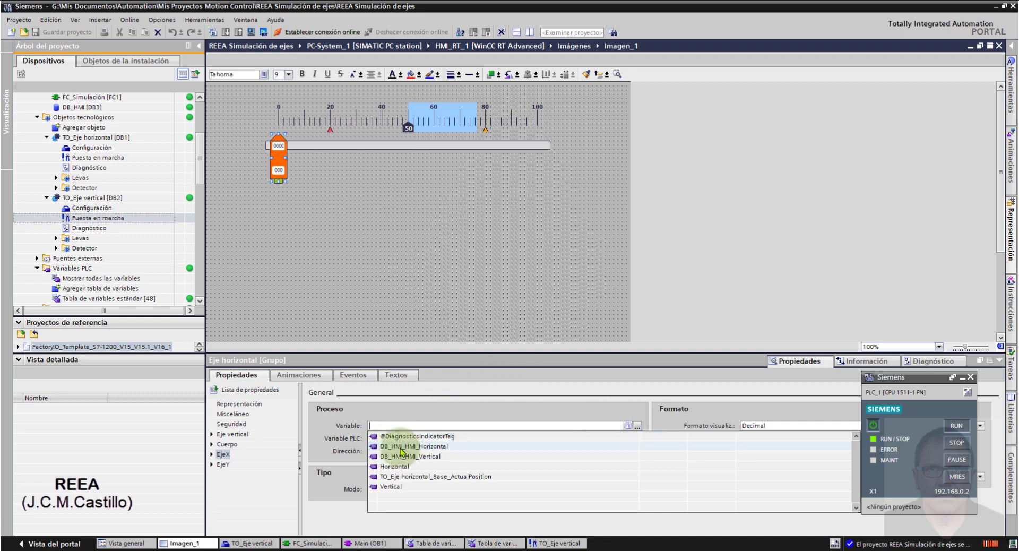
click(401, 447)
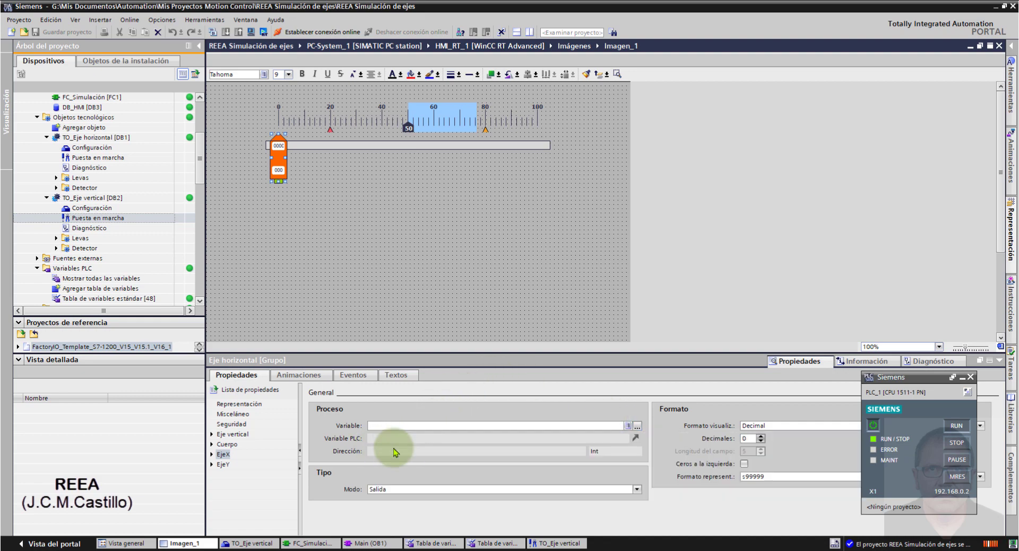
- Replace the process variable of the EjeY output field in the Eje horizontal group with DB_HMI_HMI_Vertical
click(223, 464)
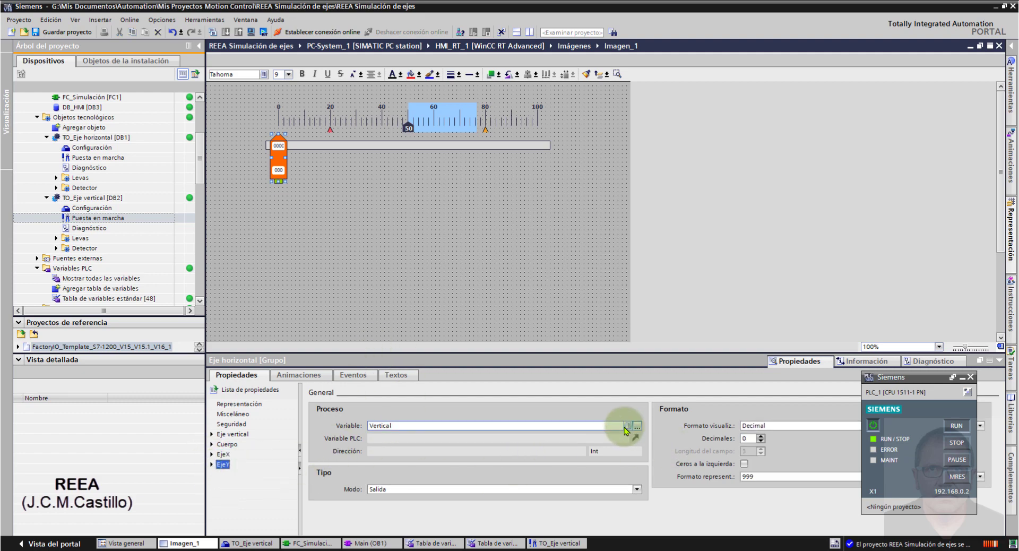
double_click(499, 425)
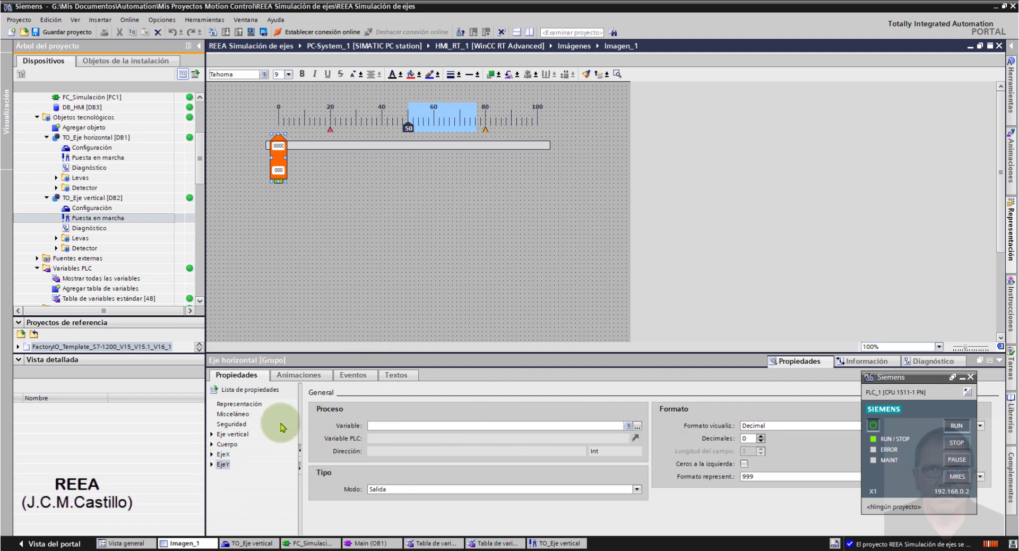
key(Return)
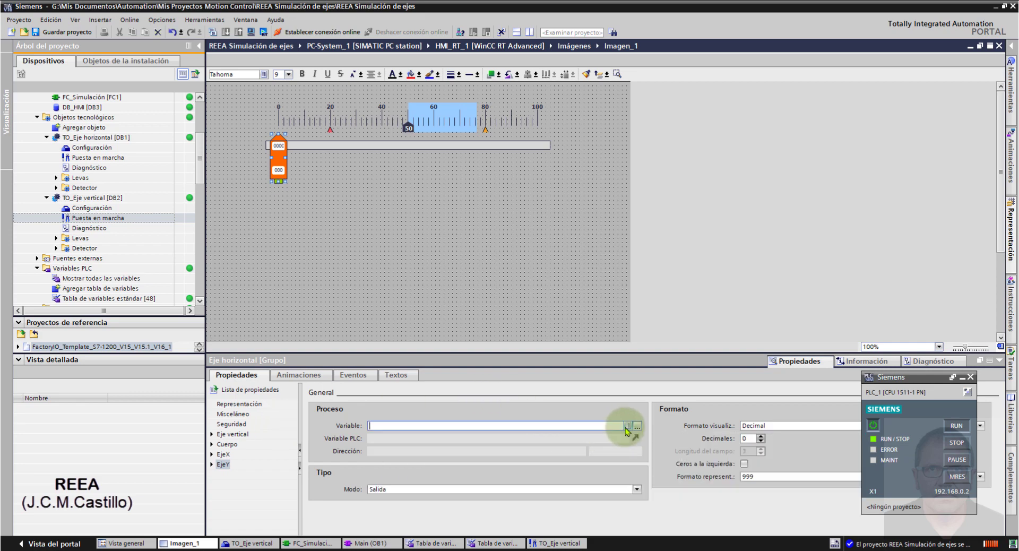
click(627, 427)
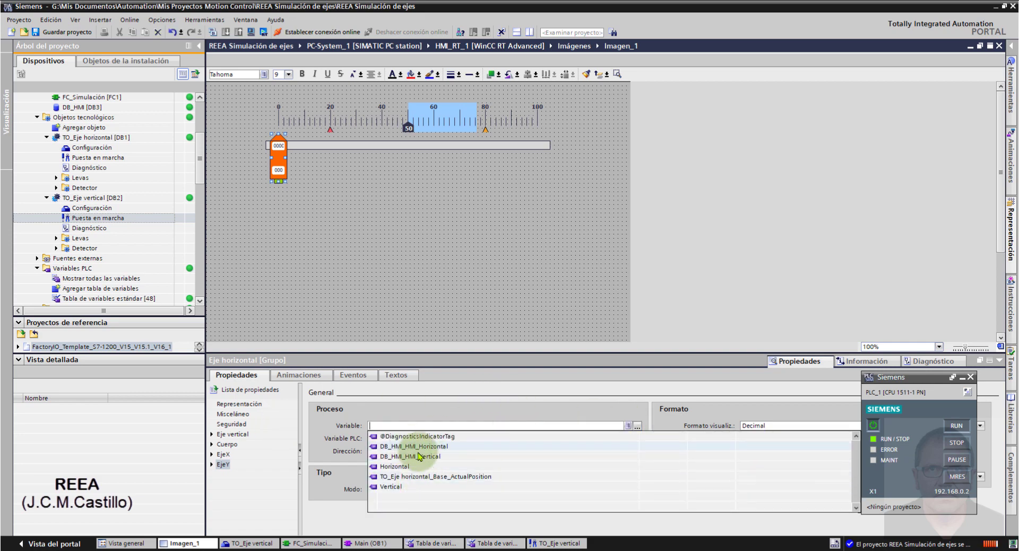
click(429, 457)
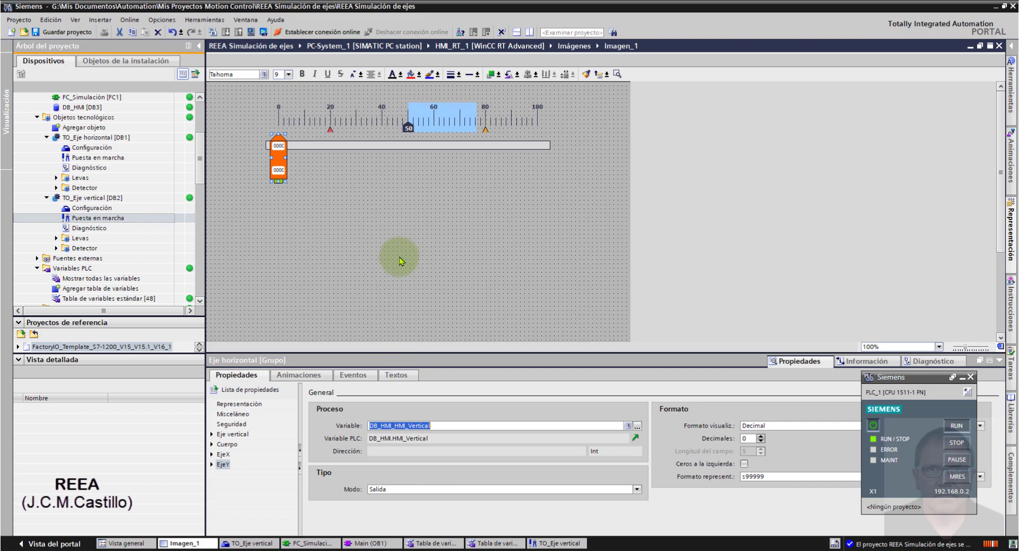
click(419, 253)
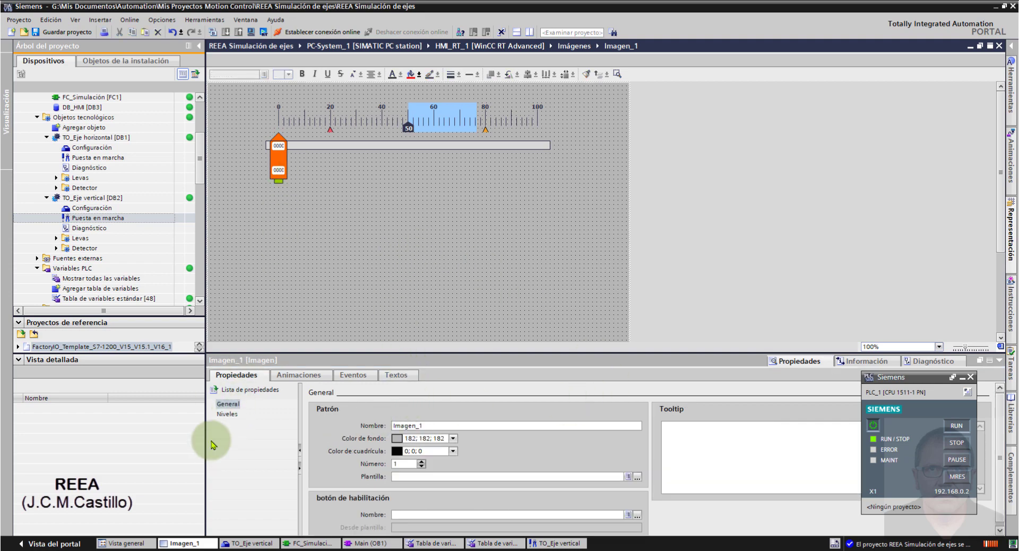
- Set the representation format of both the EjeY and EjeX output fields in the Eje horizontal group to 999
click(280, 152)
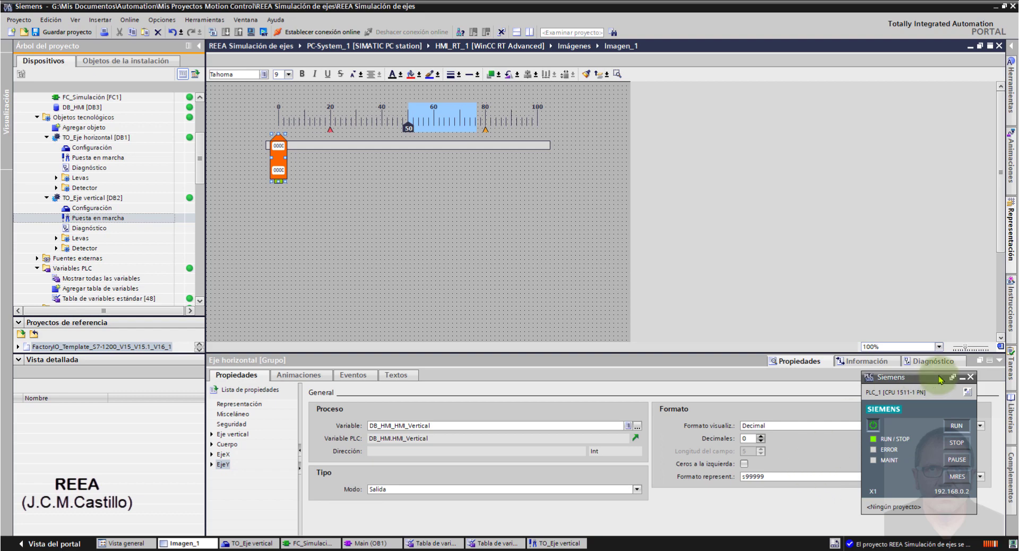
drag(938, 379, 951, 258)
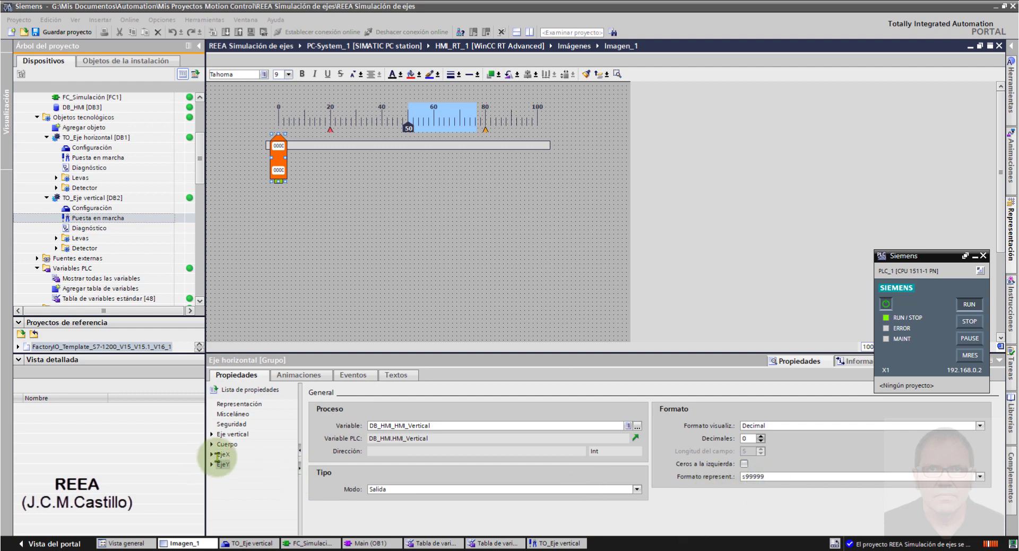
click(980, 477)
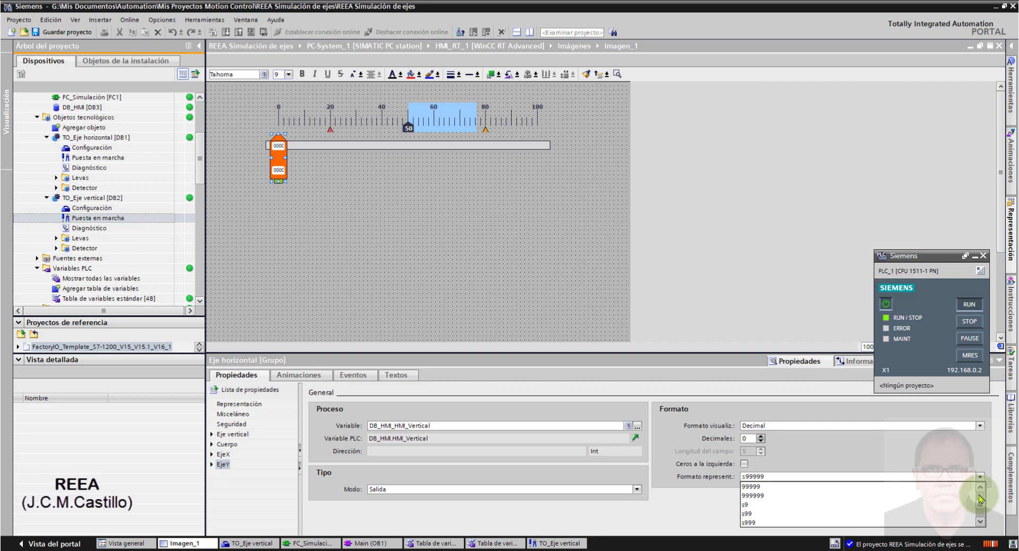
click(223, 455)
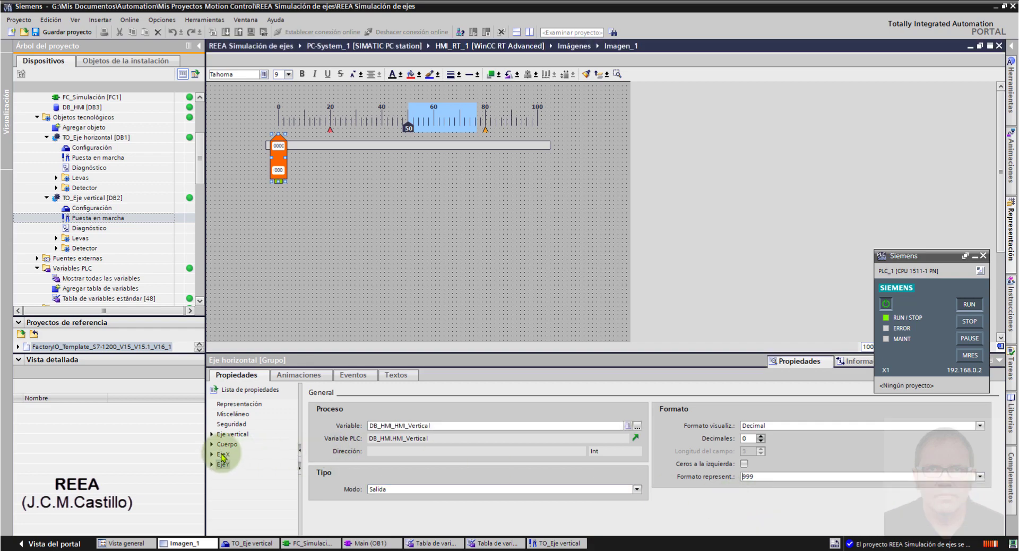
click(980, 477)
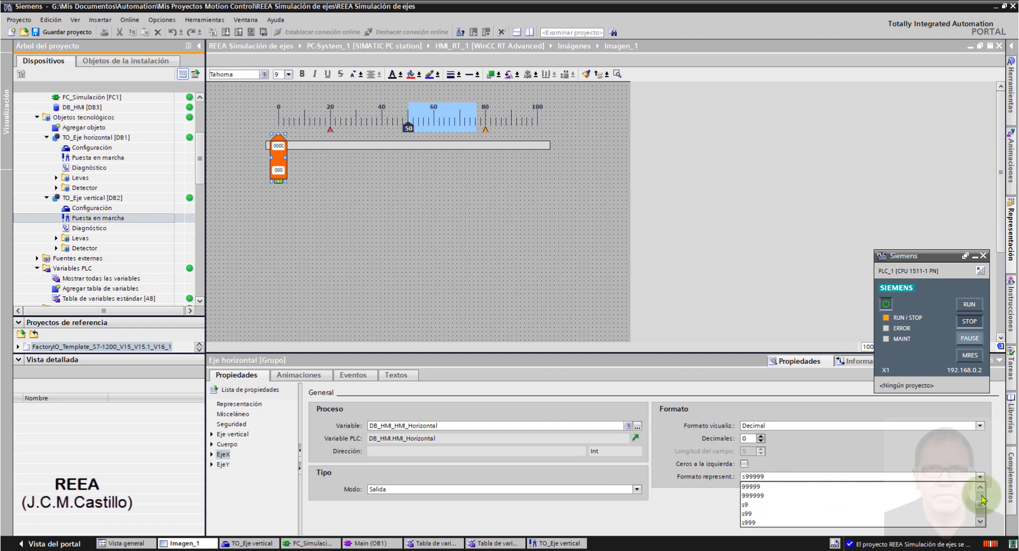
click(753, 522)
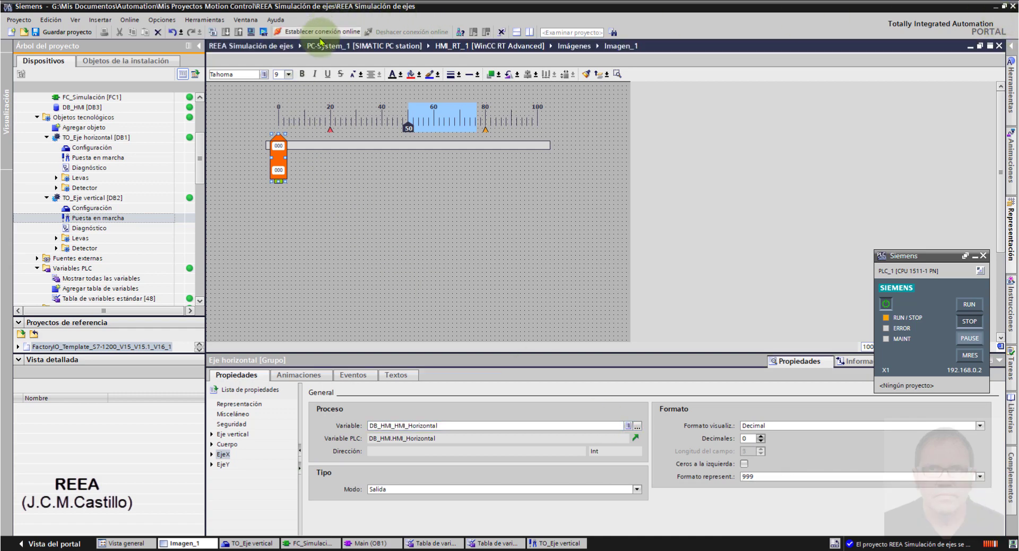
- Start the HMI runtime for Imagen_1 and arrange its window beside the reduced engineering window
click(263, 32)
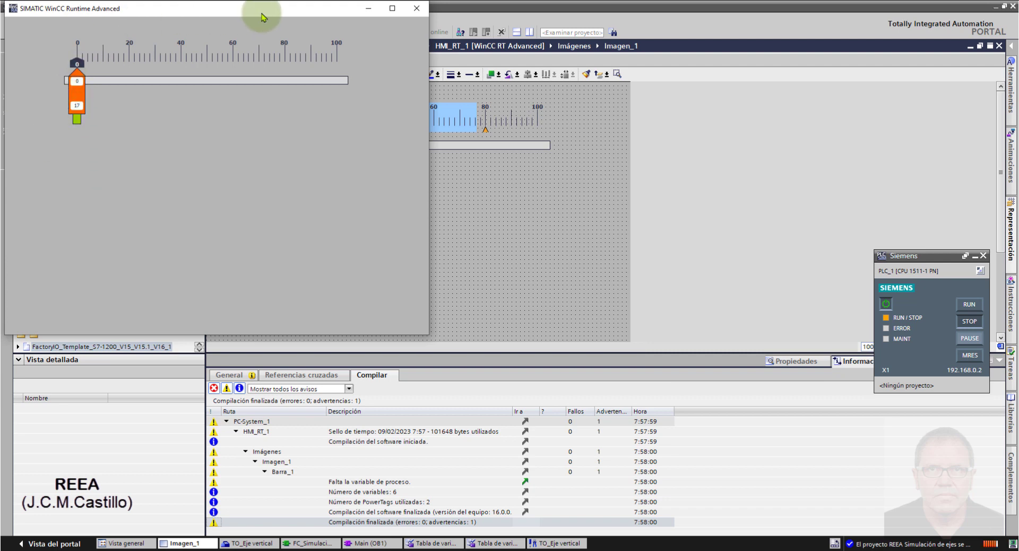
drag(261, 17, 863, 117)
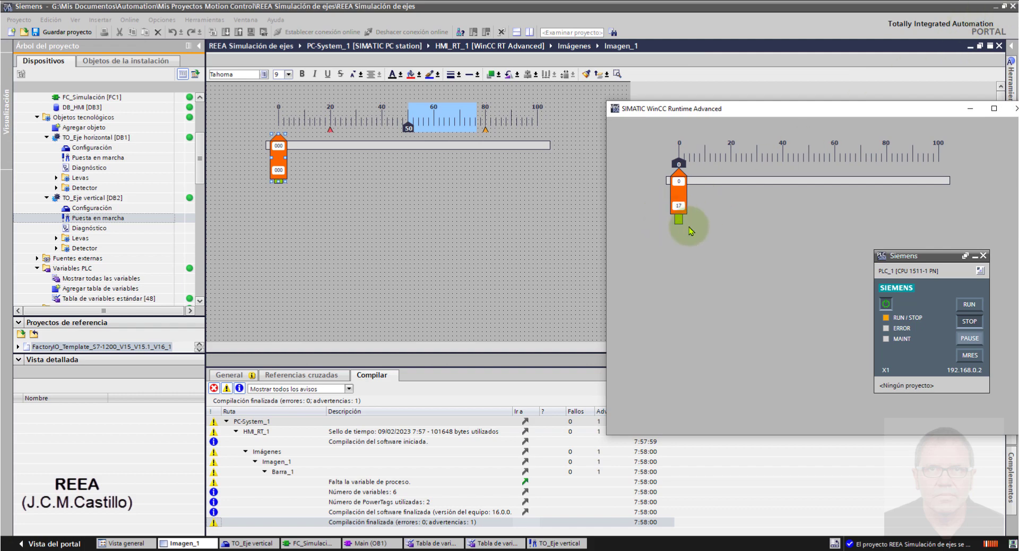
click(1005, 8)
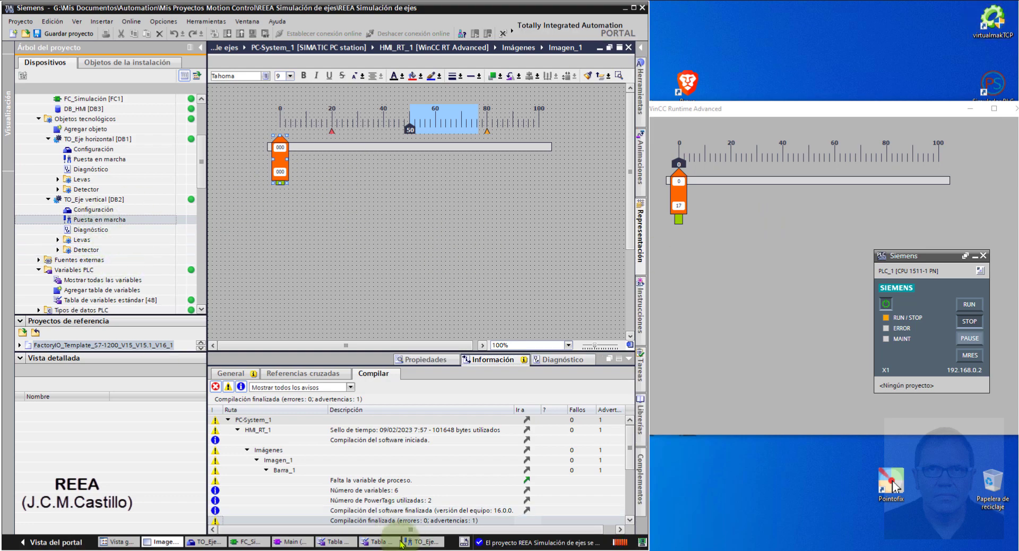
- Take master control of TO_Eje horizontal from its commissioning panel and enable the axis, with the simulated PLC_1 switched to RUN
double_click(151, 159)
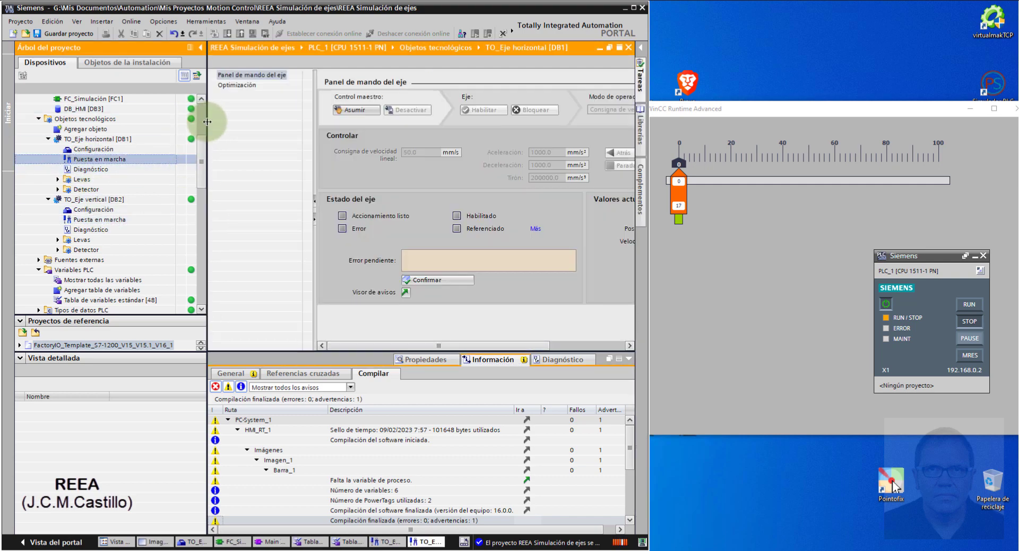
drag(207, 121, 115, 122)
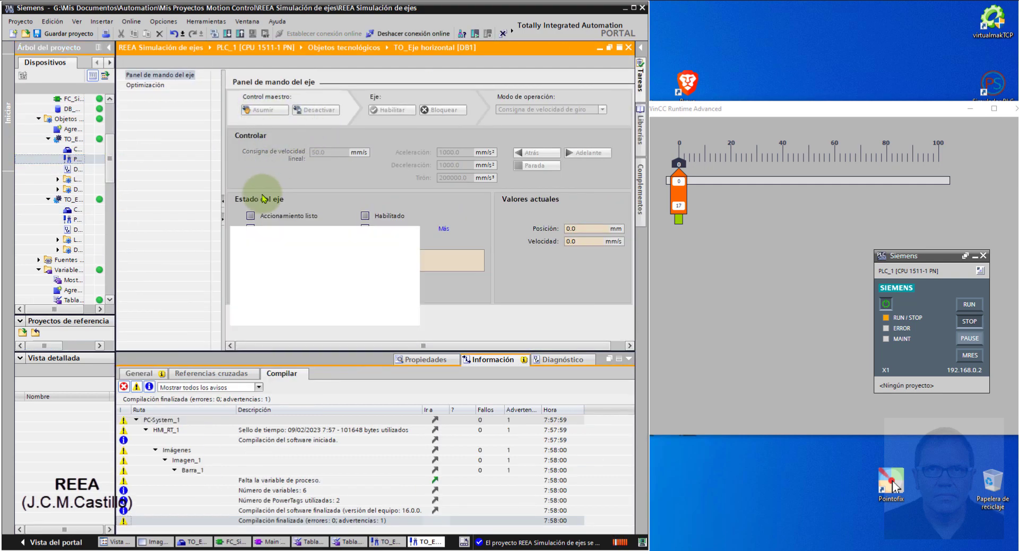
click(352, 309)
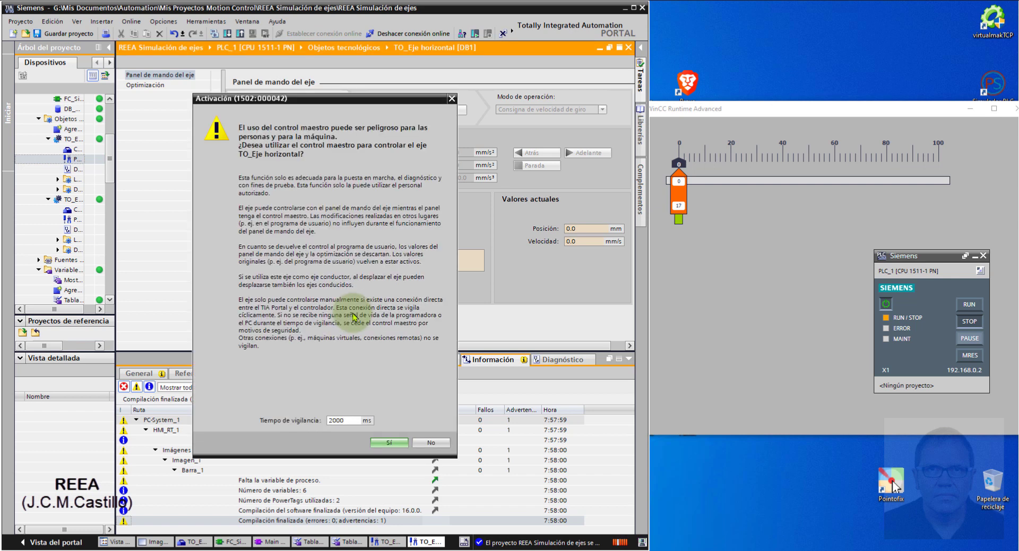
click(965, 309)
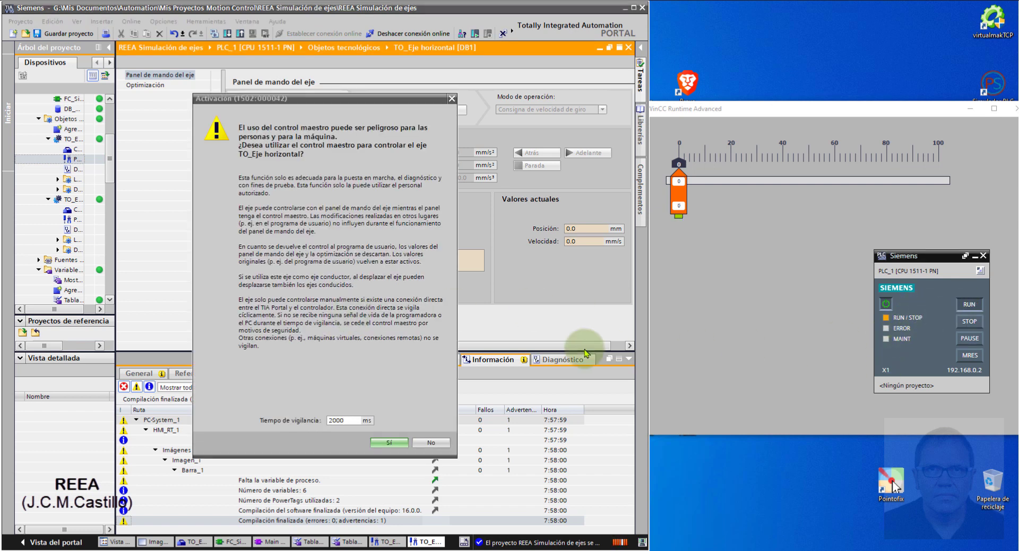
click(402, 446)
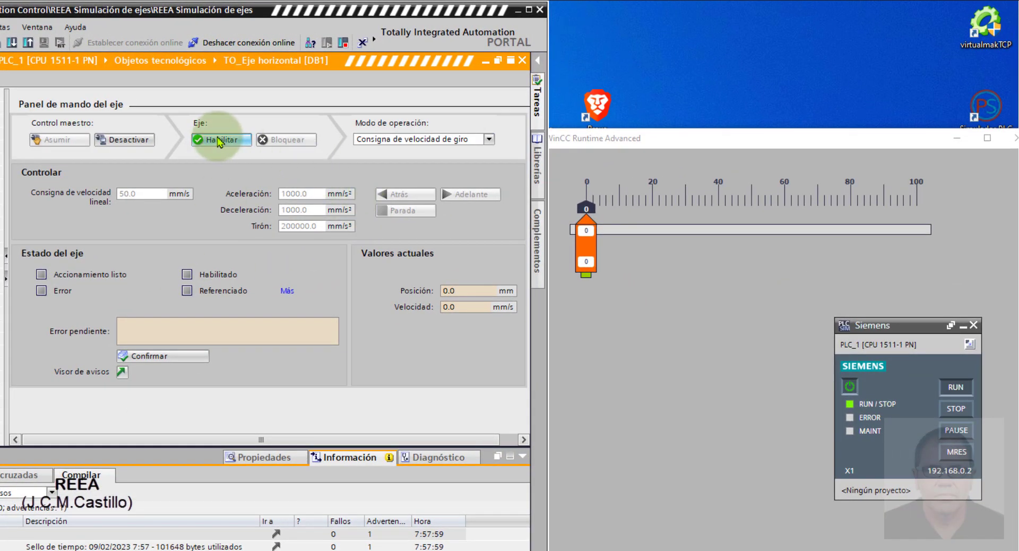
click(217, 141)
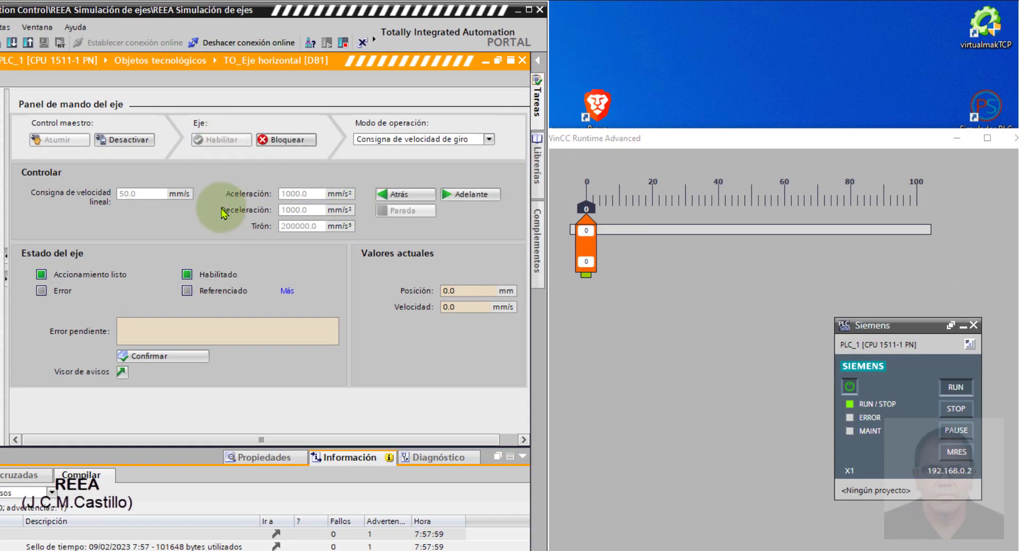
- Run the horizontal axis forward at a linear velocity setpoint of 5 mm/s, stopping it and releasing master control at the end
click(138, 198)
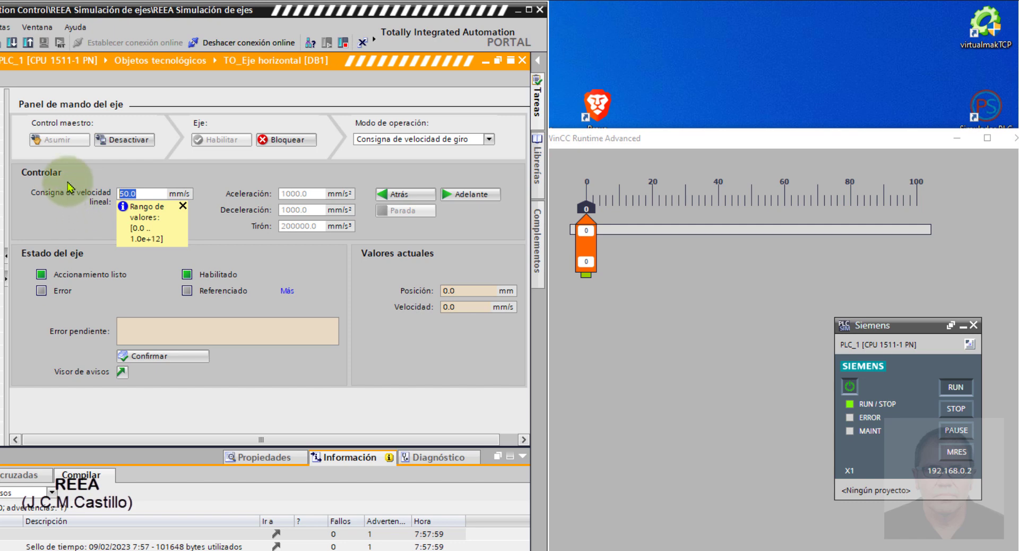
text(5)
key(Return)
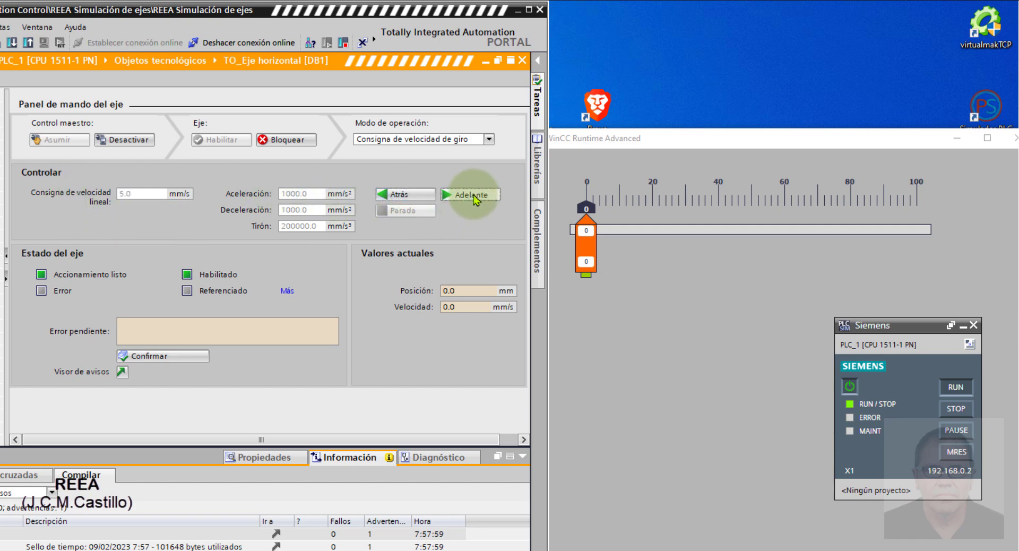
click(473, 196)
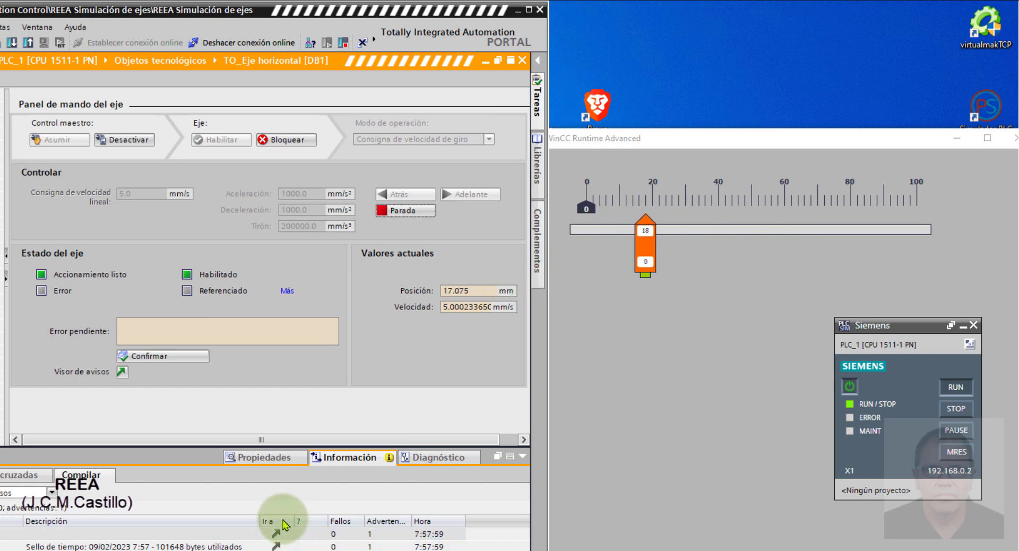
click(414, 210)
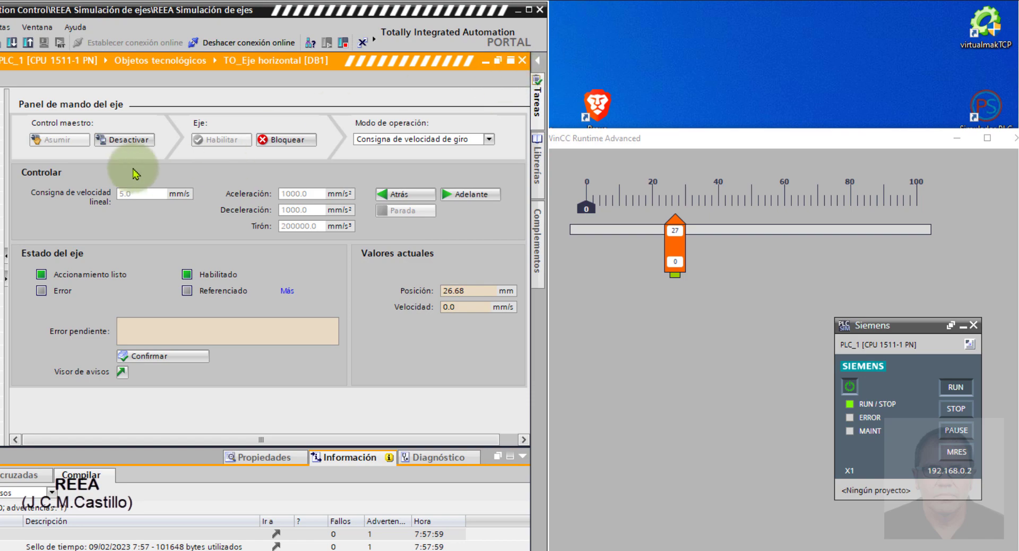
click(128, 139)
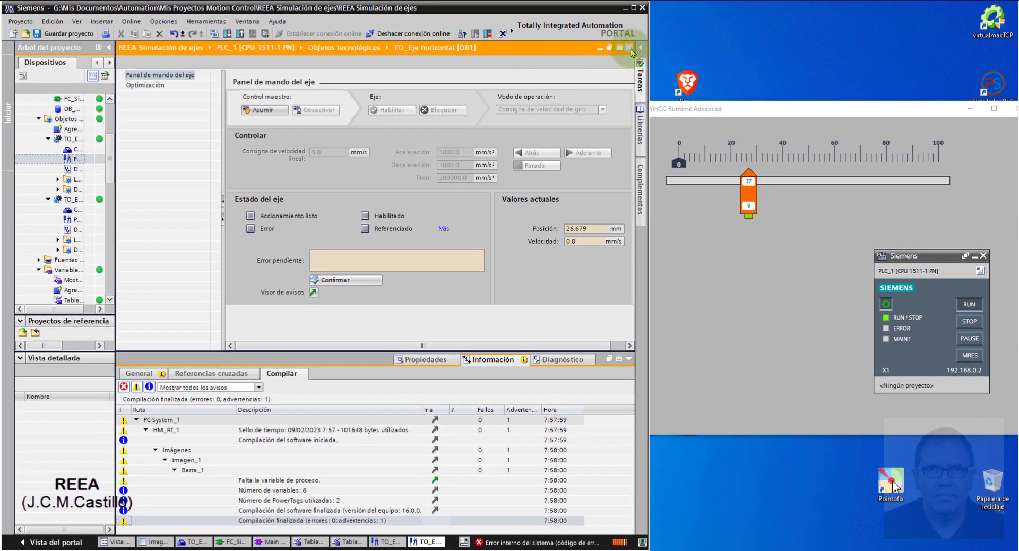